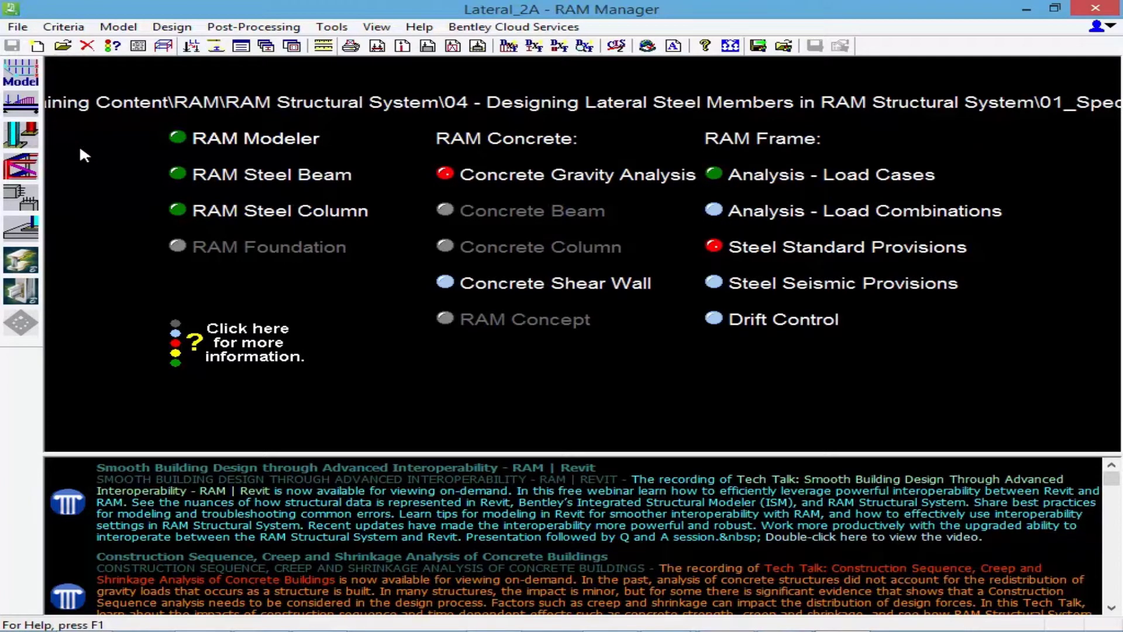
# - In RAM Frame, set the Roof and Typical story diaphragms to All Pseudo-Flexible and accept the warning
pyautogui.click(31, 171)
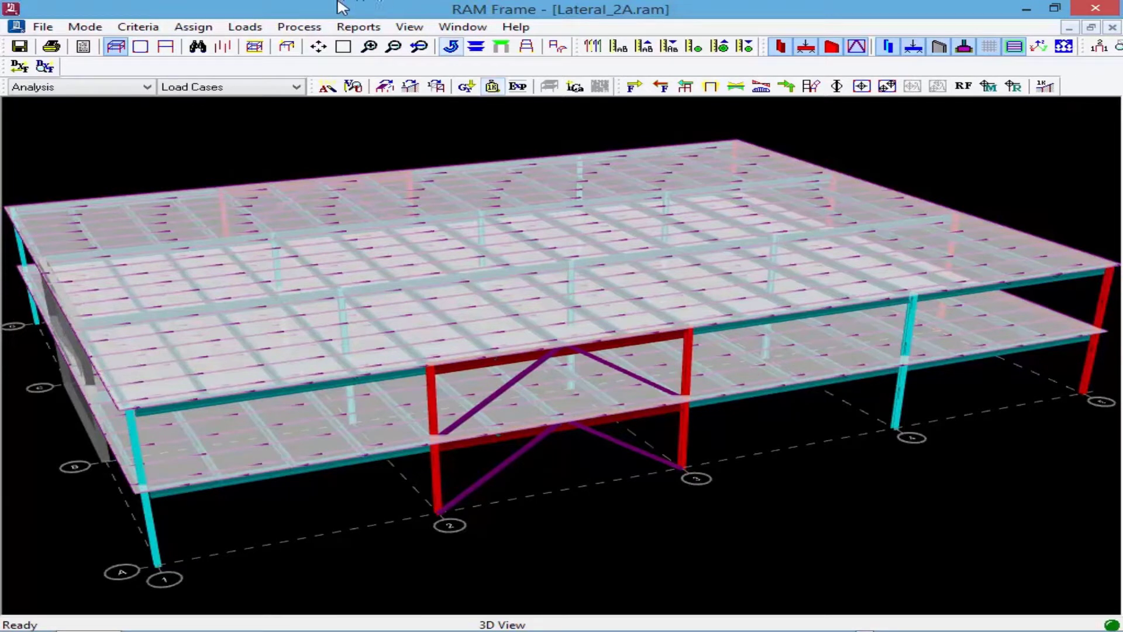
pyautogui.click(134, 34)
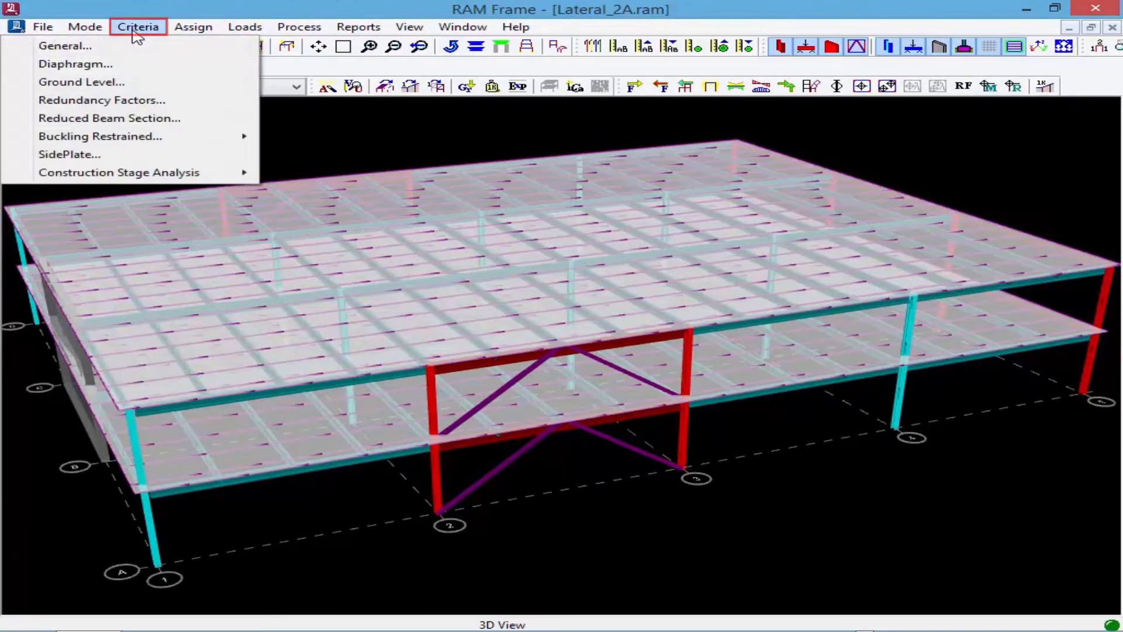
pyautogui.click(99, 64)
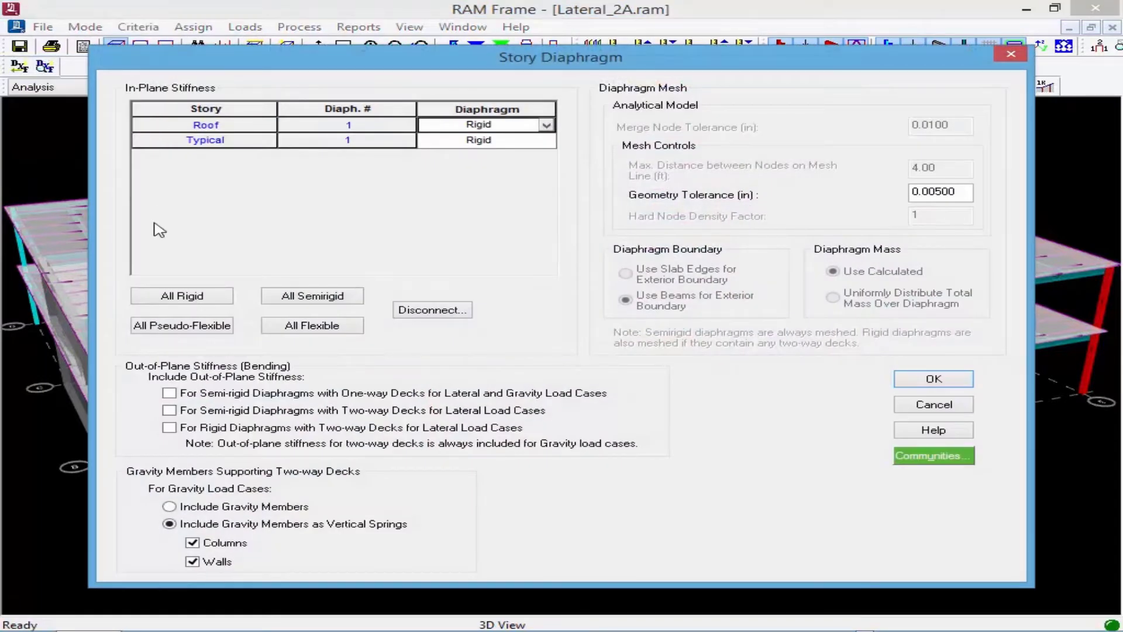
pyautogui.click(187, 328)
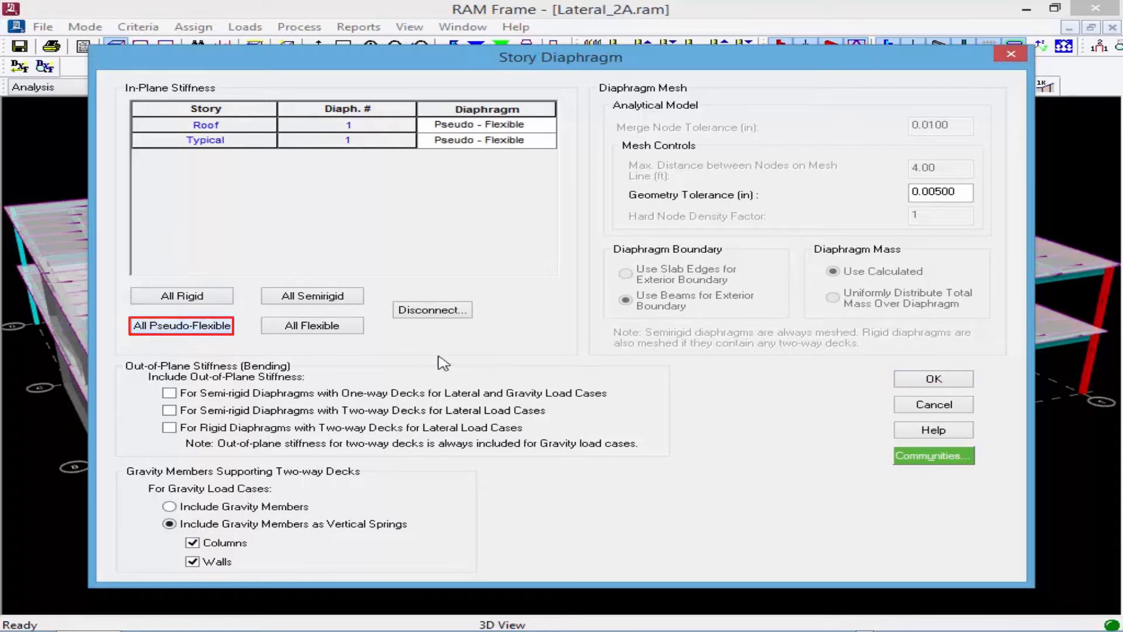
pyautogui.click(926, 382)
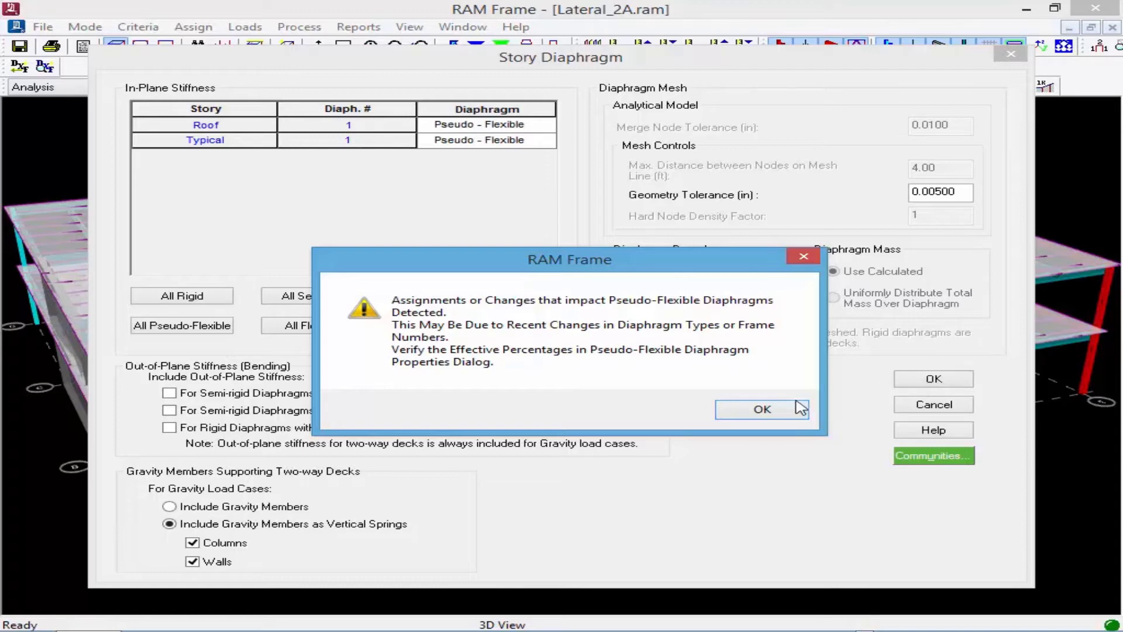
pyautogui.click(763, 410)
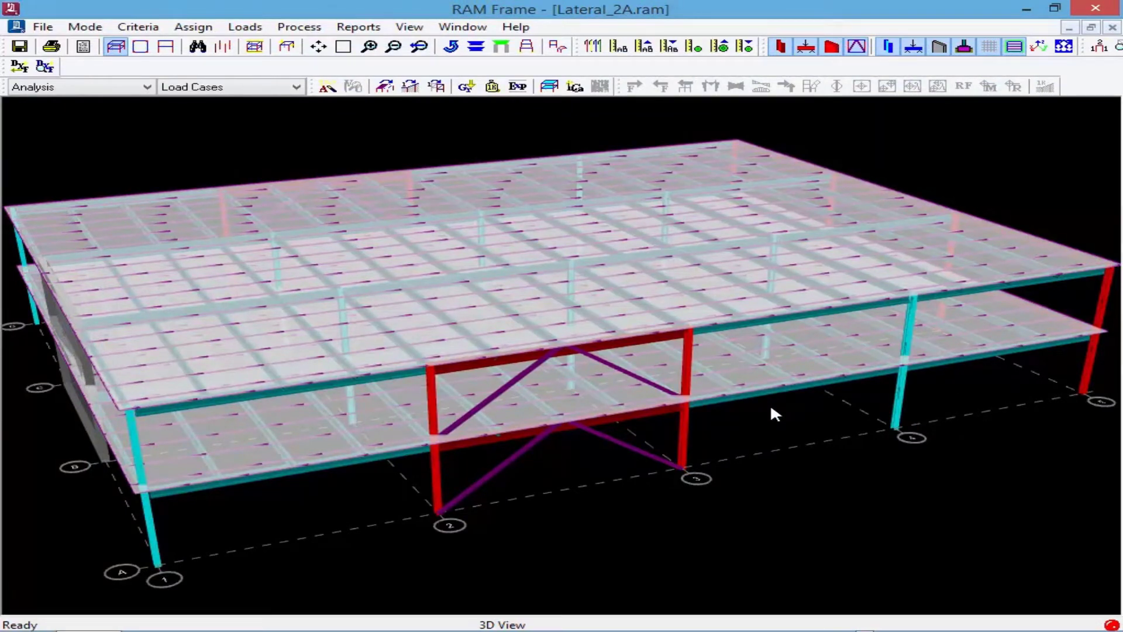
# - Hide floor slabs, show lateral frame numbers, and close Assign Frame Number without changes
pyautogui.click(1014, 47)
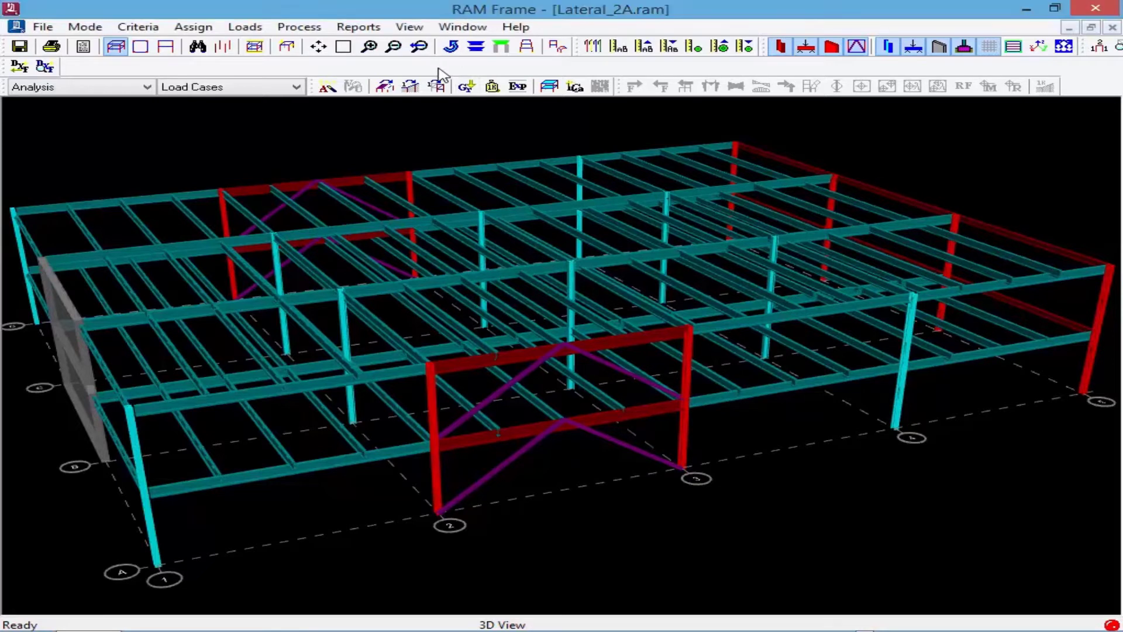
pyautogui.click(1096, 49)
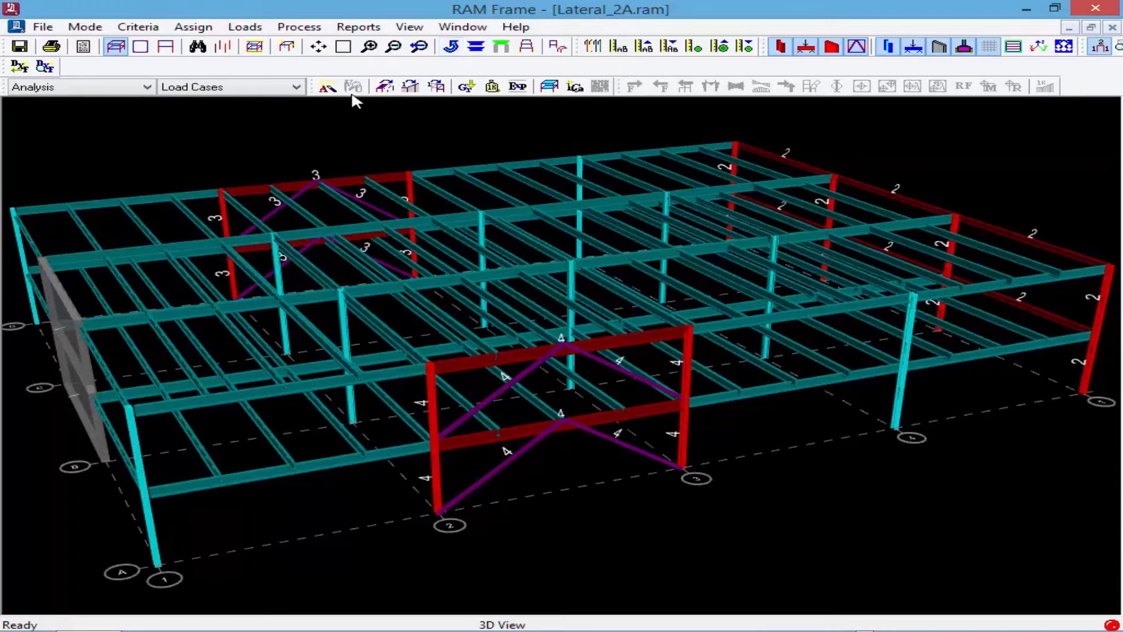
pyautogui.click(433, 92)
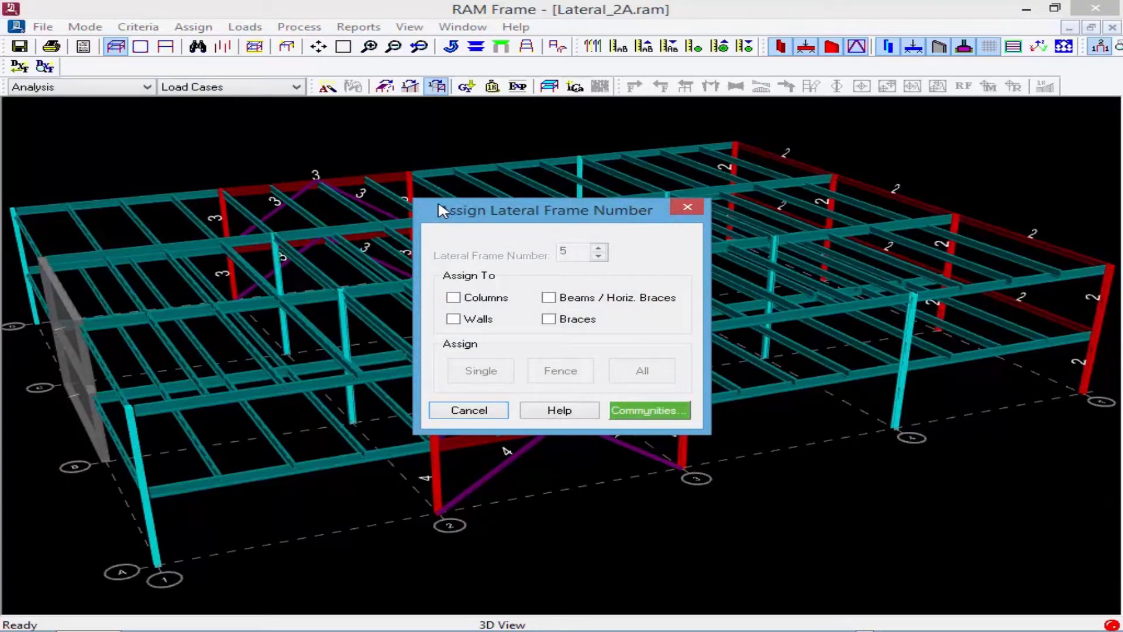
pyautogui.click(459, 413)
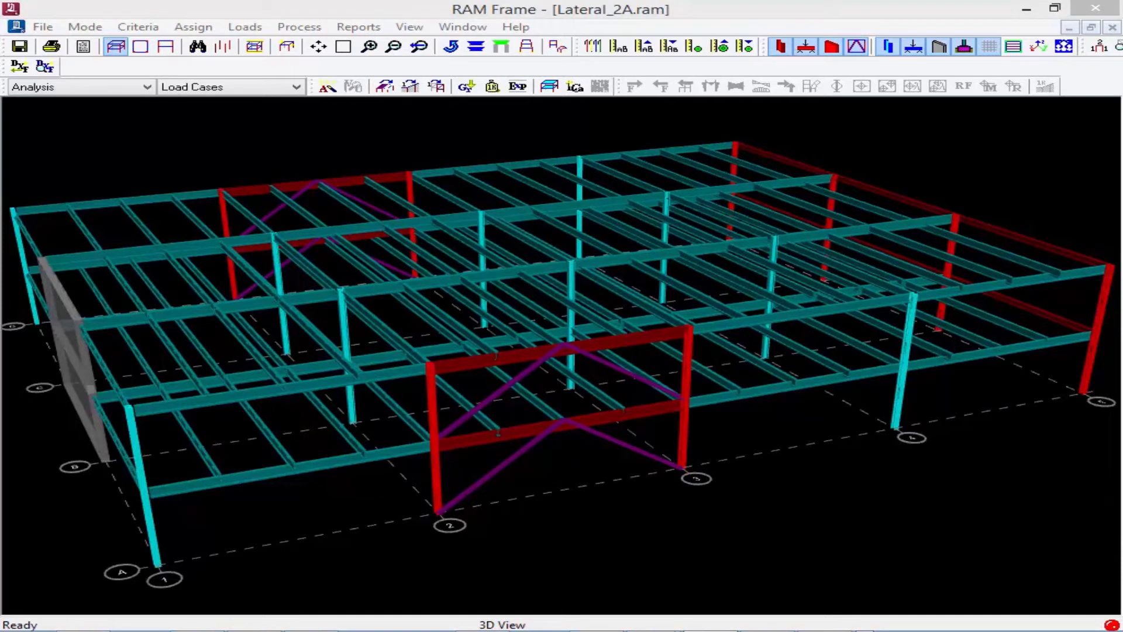
# - Open Loads > Pseudo-Flexible Diaphragm Properties to show the Roof wind shares for frames 1–4
pyautogui.click(146, 14)
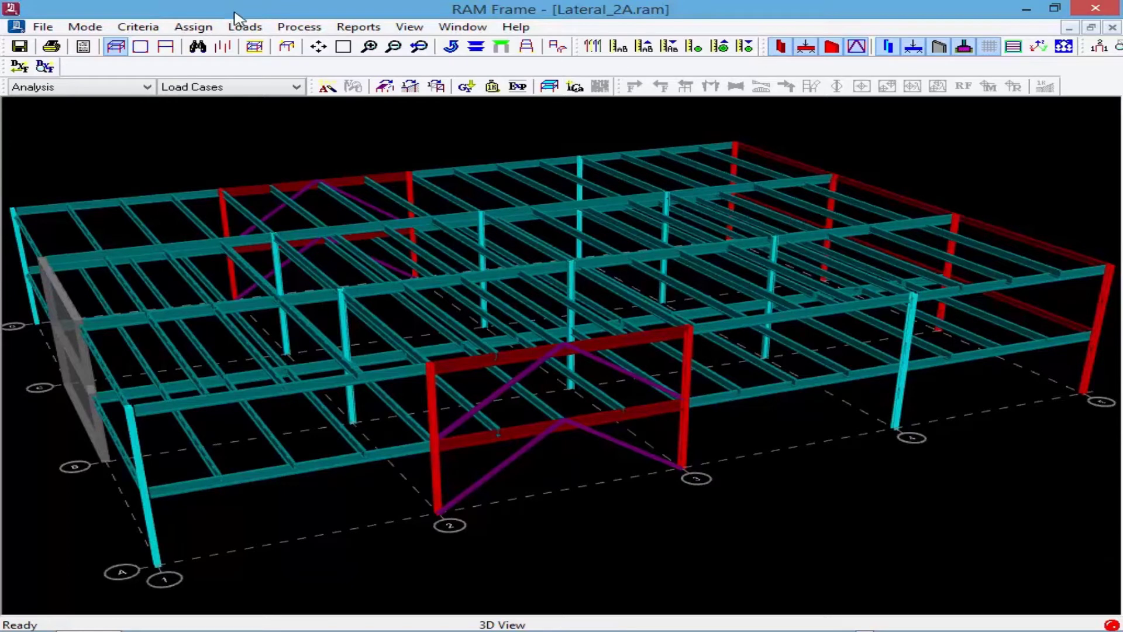
pyautogui.click(242, 31)
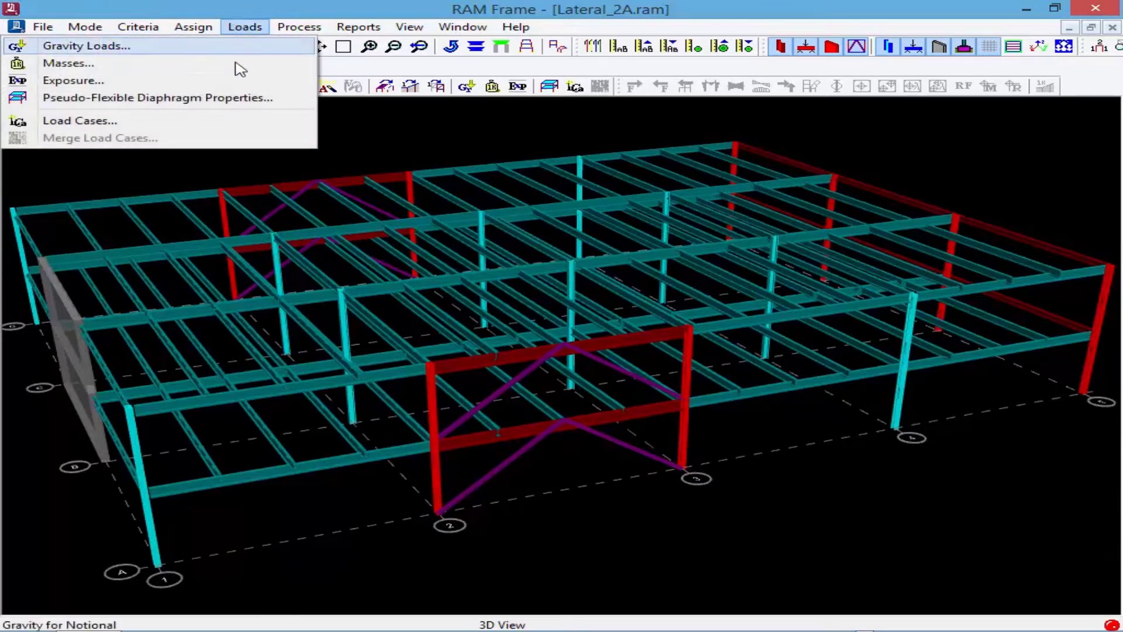
pyautogui.click(221, 99)
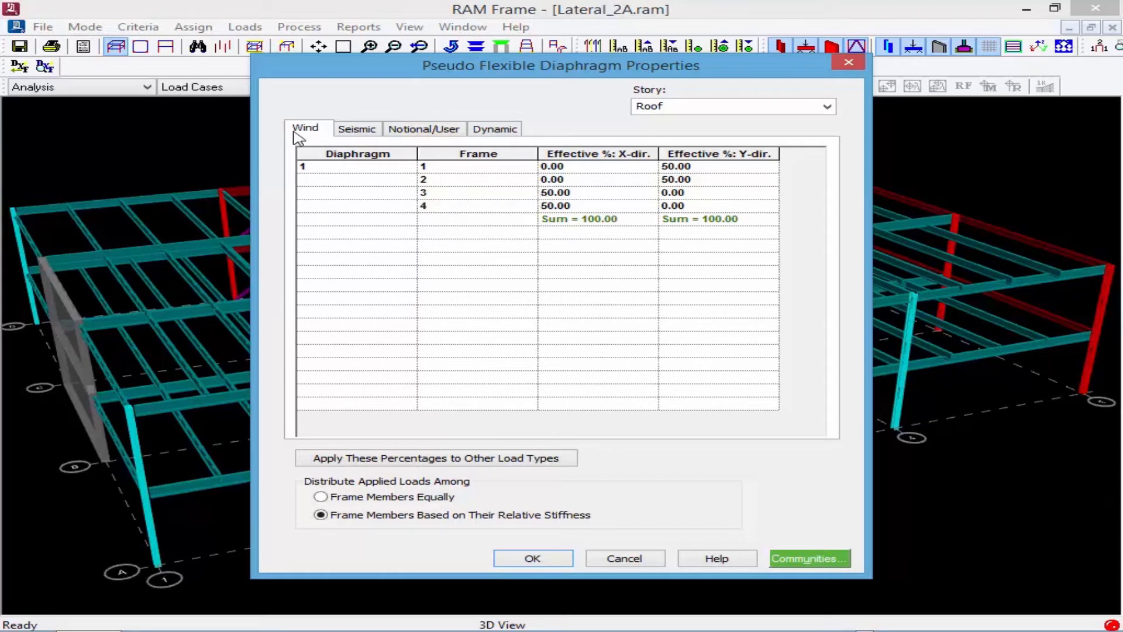
# - Switch the diaphragm properties to the Typical story
pyautogui.click(758, 107)
pyautogui.click(827, 108)
pyautogui.click(673, 136)
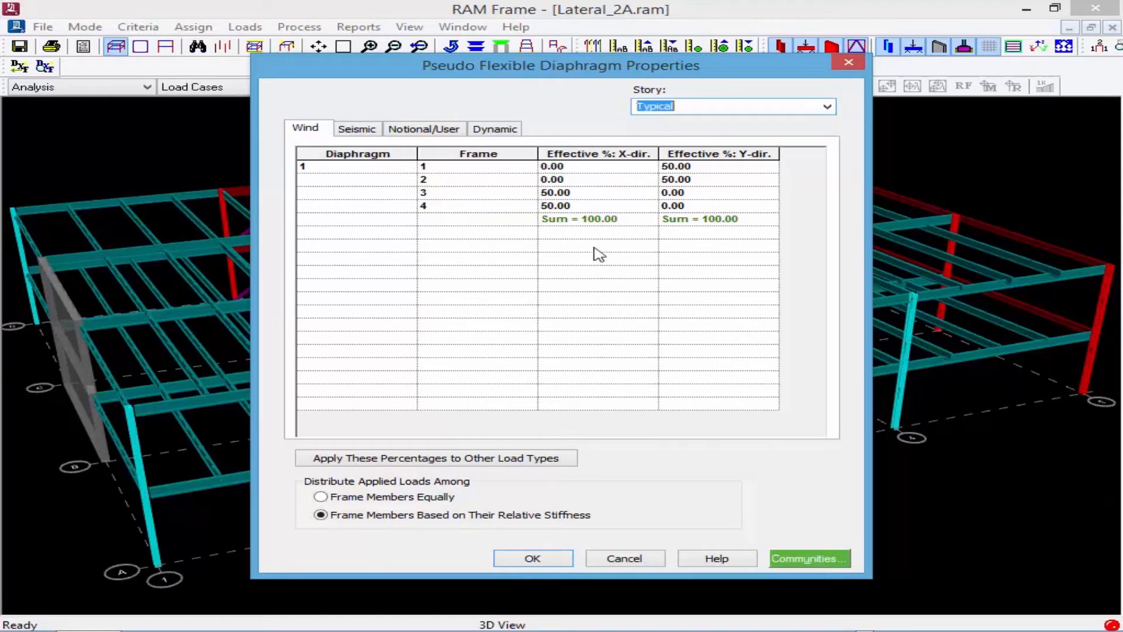
# - Review the Typical story's Seismic, Notional/User, Dynamic and Wind percentages, then accept with OK
pyautogui.click(353, 131)
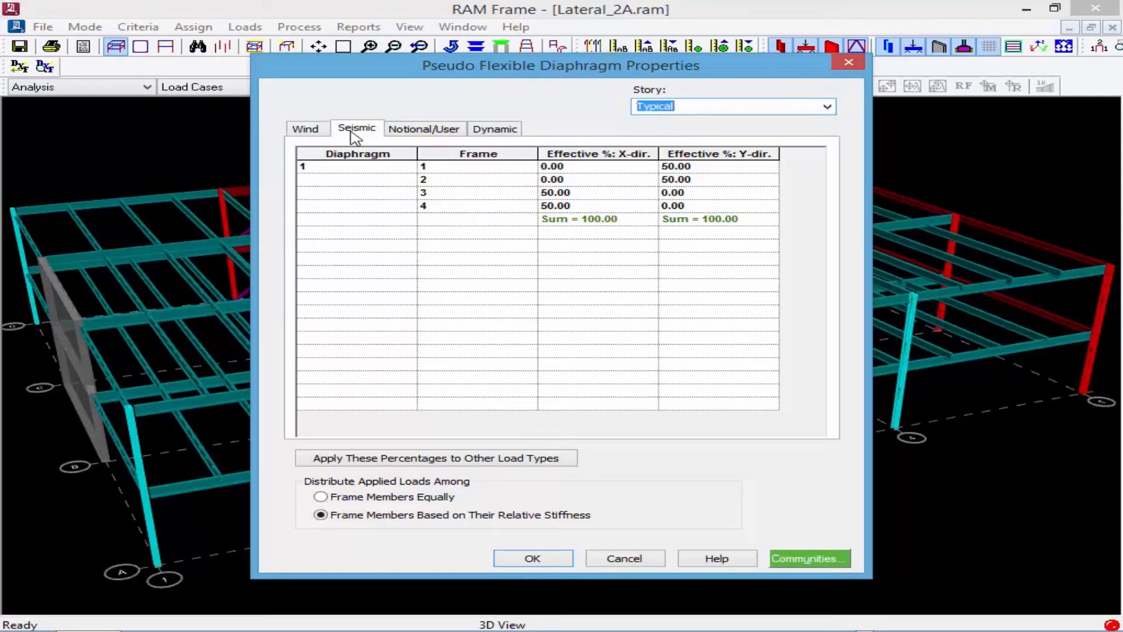
pyautogui.click(420, 131)
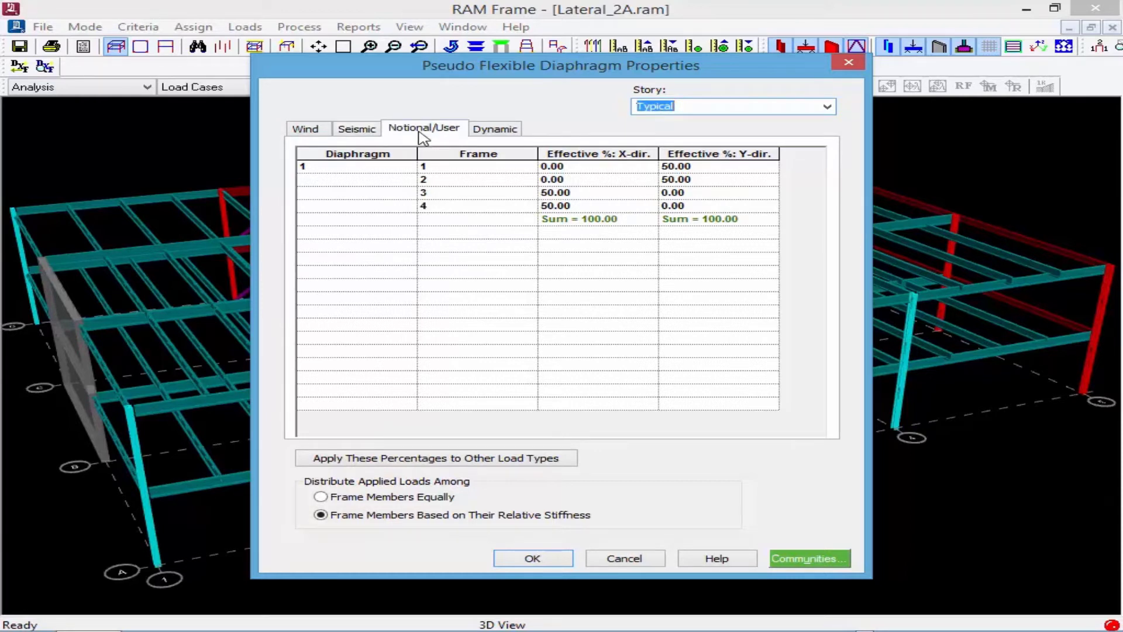
pyautogui.click(497, 132)
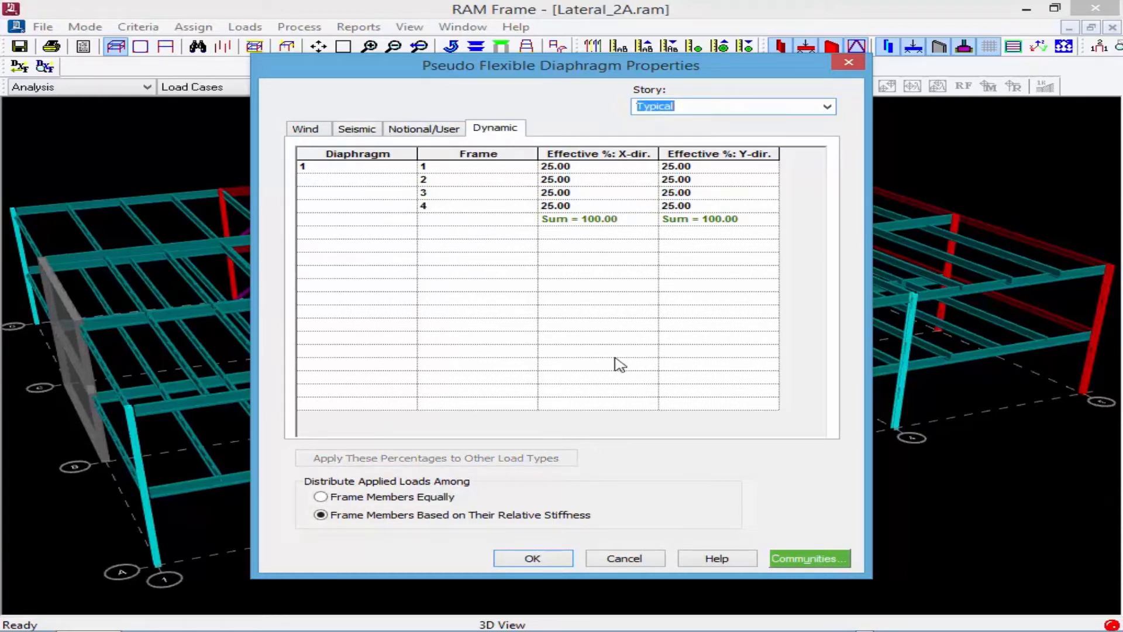
pyautogui.click(312, 131)
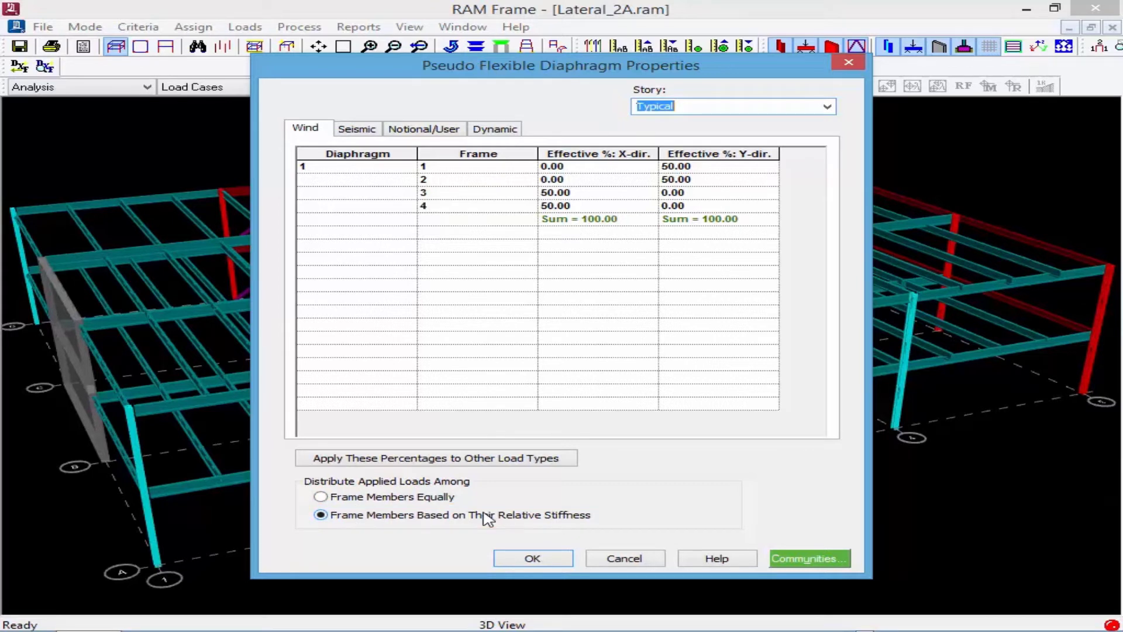
pyautogui.click(585, 192)
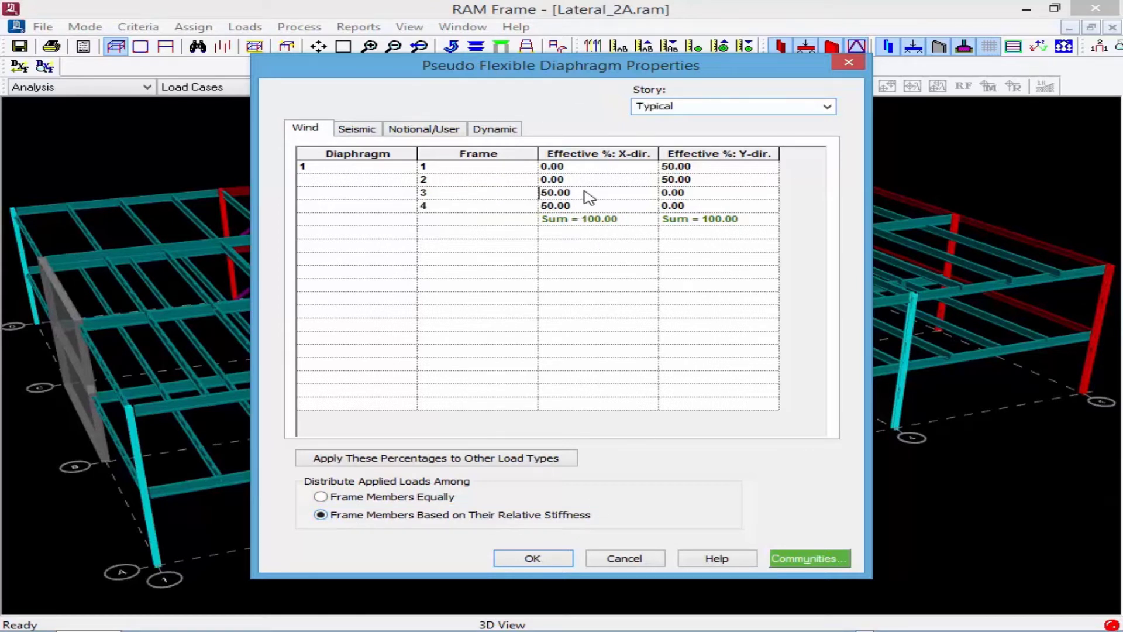
pyautogui.click(541, 560)
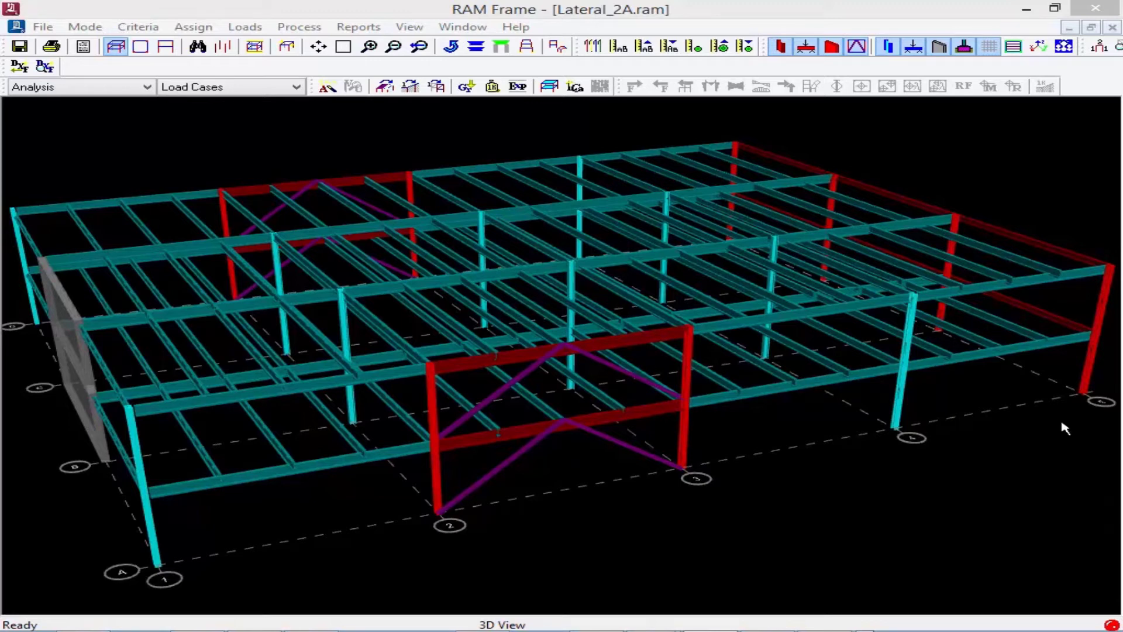
pyautogui.click(301, 28)
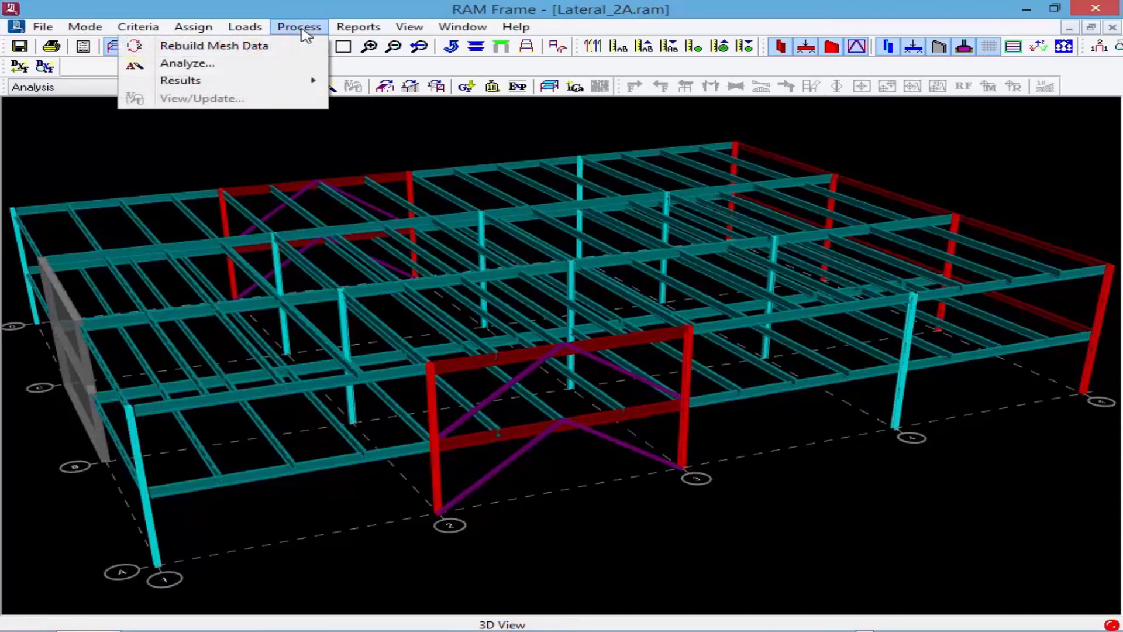
pyautogui.click(194, 64)
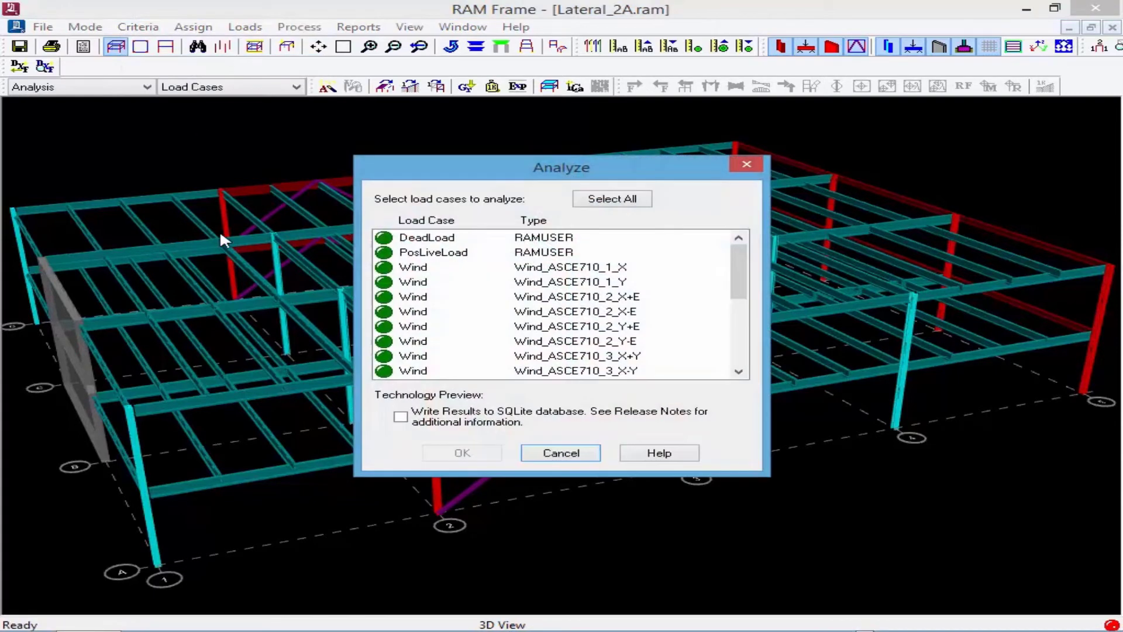
pyautogui.click(618, 199)
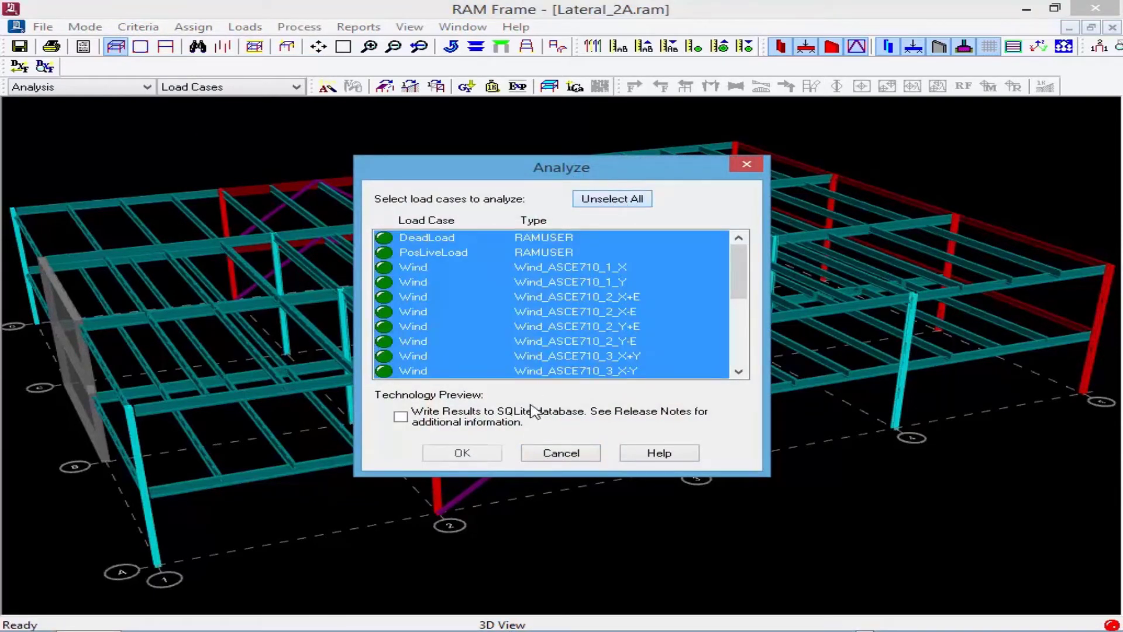
pyautogui.click(465, 454)
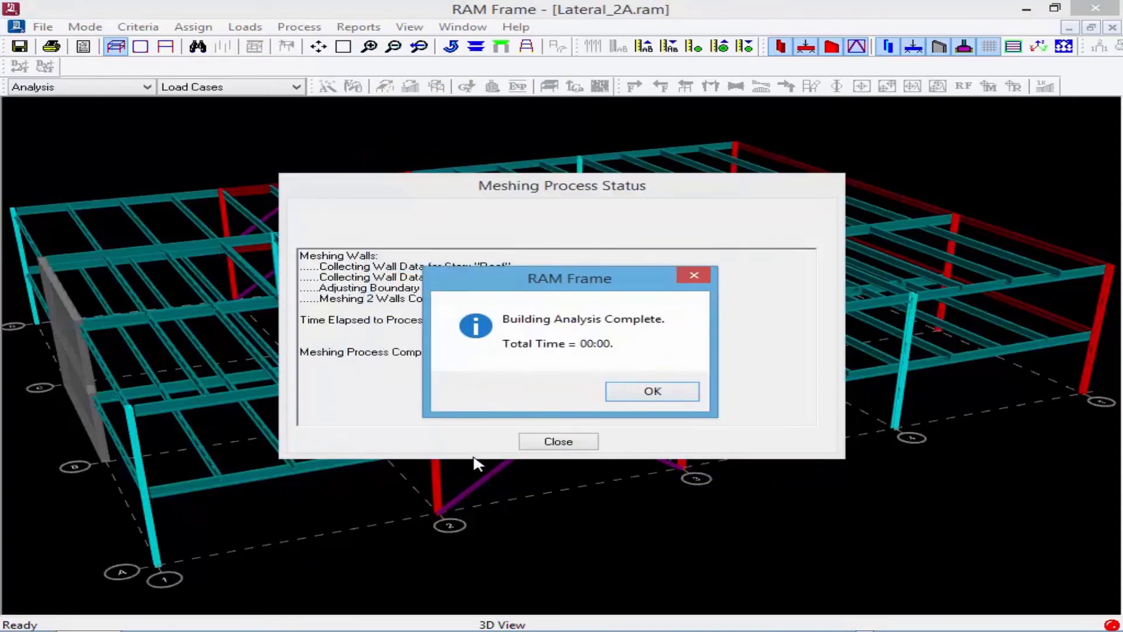
pyautogui.click(646, 392)
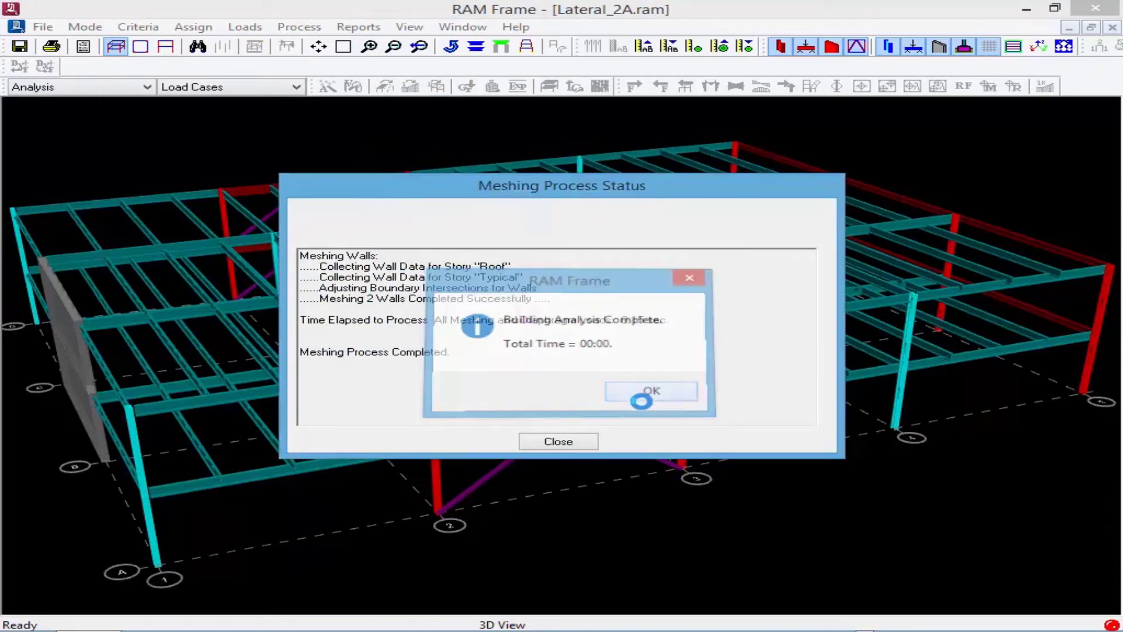
pyautogui.click(558, 443)
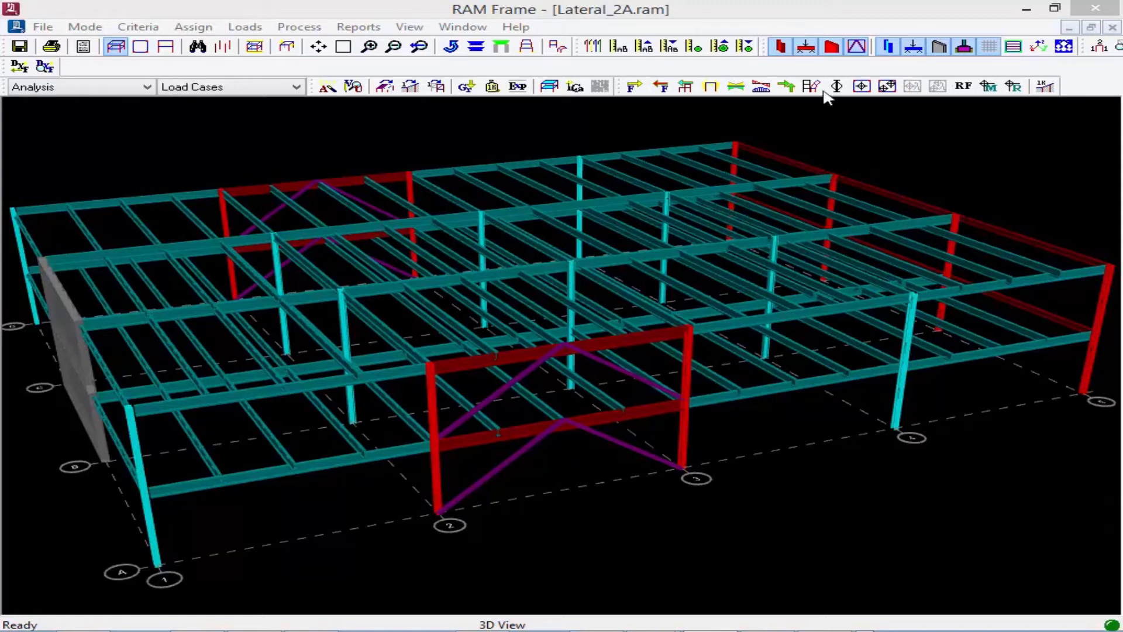
pyautogui.click(343, 10)
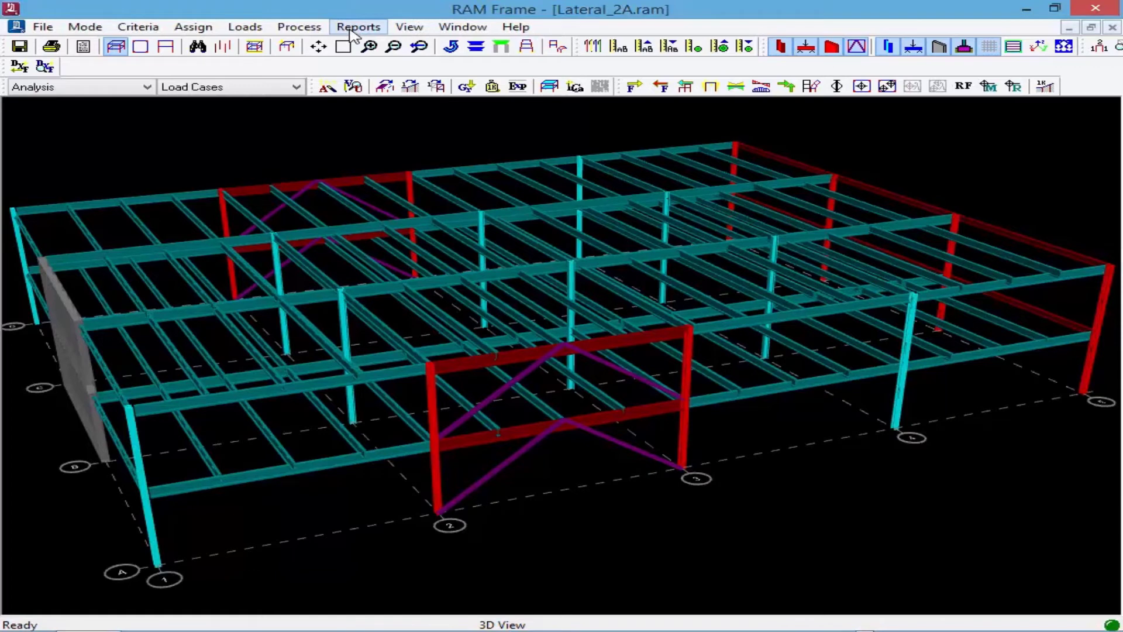
pyautogui.click(357, 27)
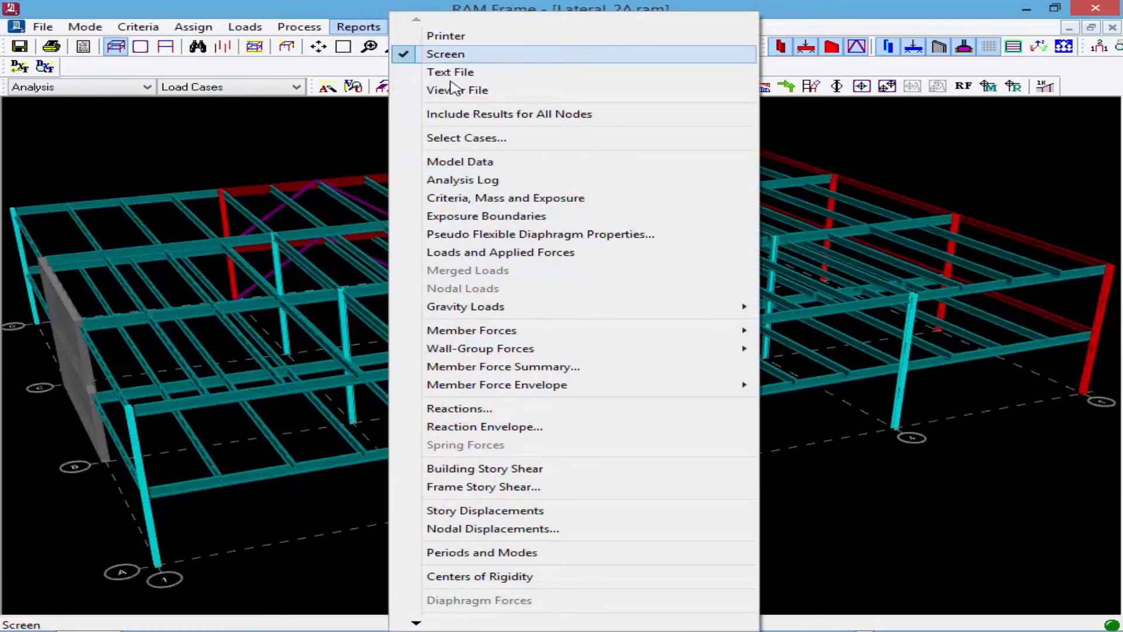
pyautogui.click(489, 252)
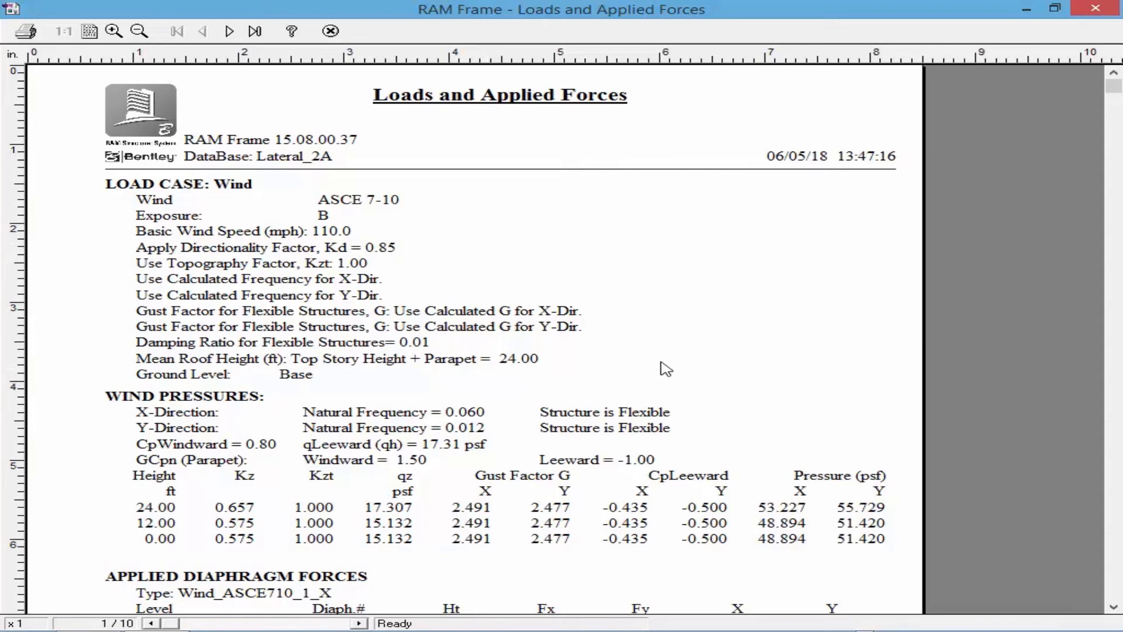
pyautogui.scroll(-3, 668, 372)
pyautogui.scroll(-8, 668, 349)
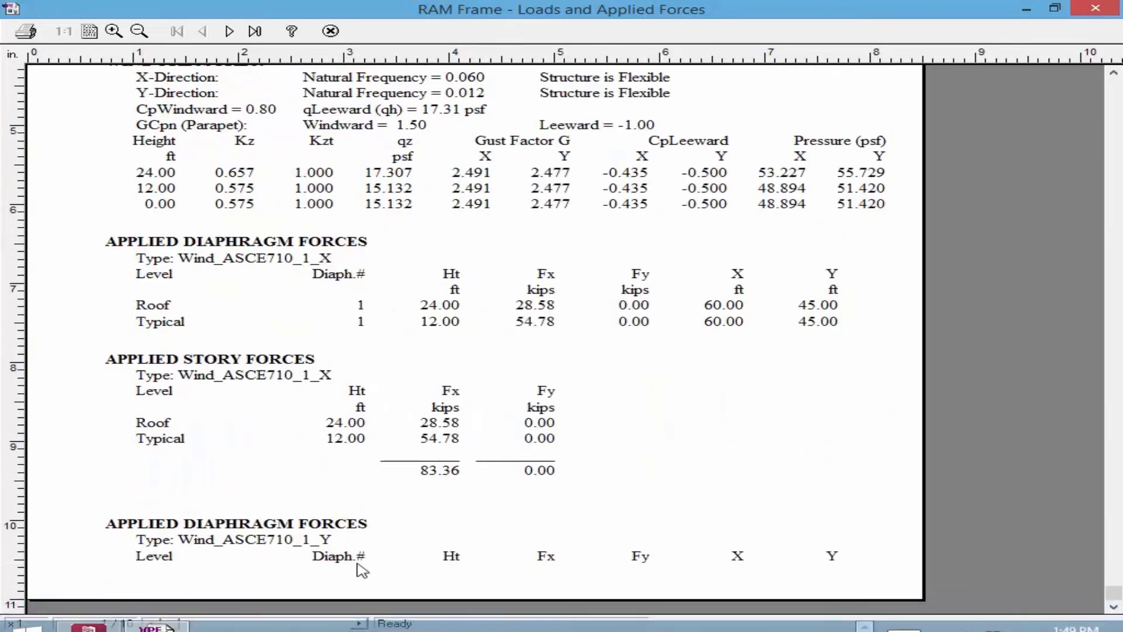
pyautogui.click(360, 623)
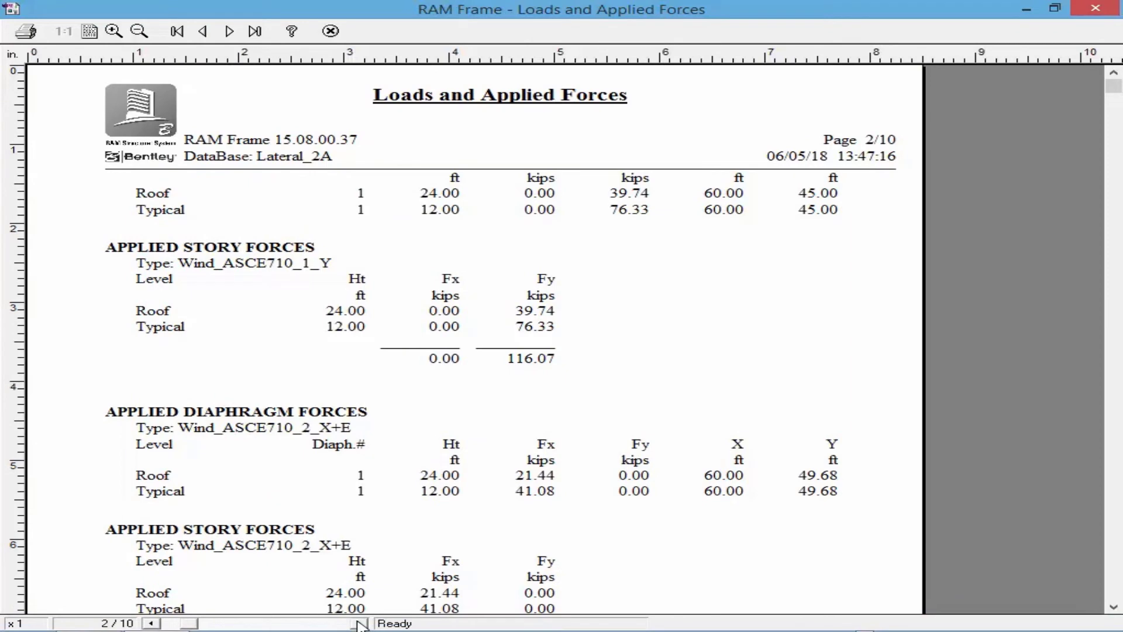
pyautogui.click(359, 623)
pyautogui.click(360, 623)
pyautogui.click(360, 623)
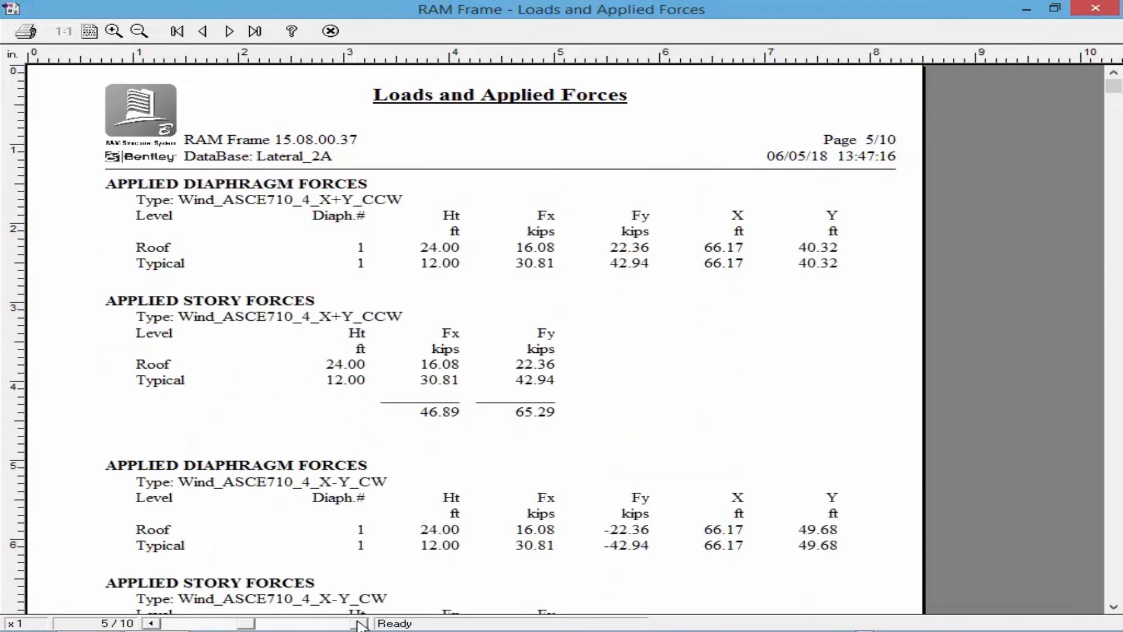
pyautogui.click(359, 623)
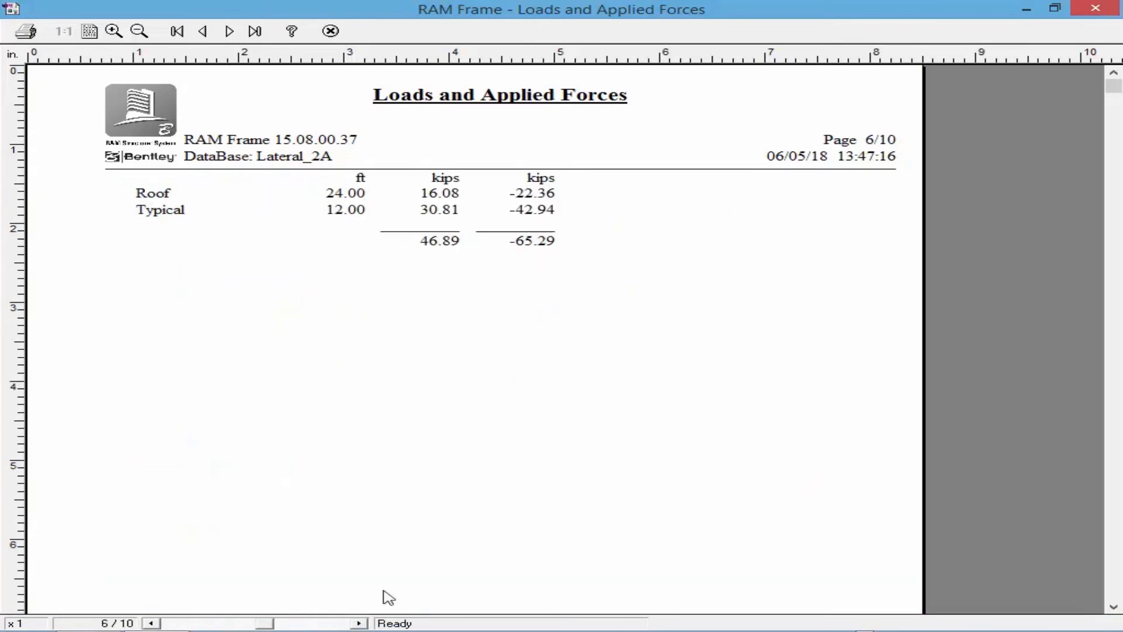
pyautogui.click(331, 32)
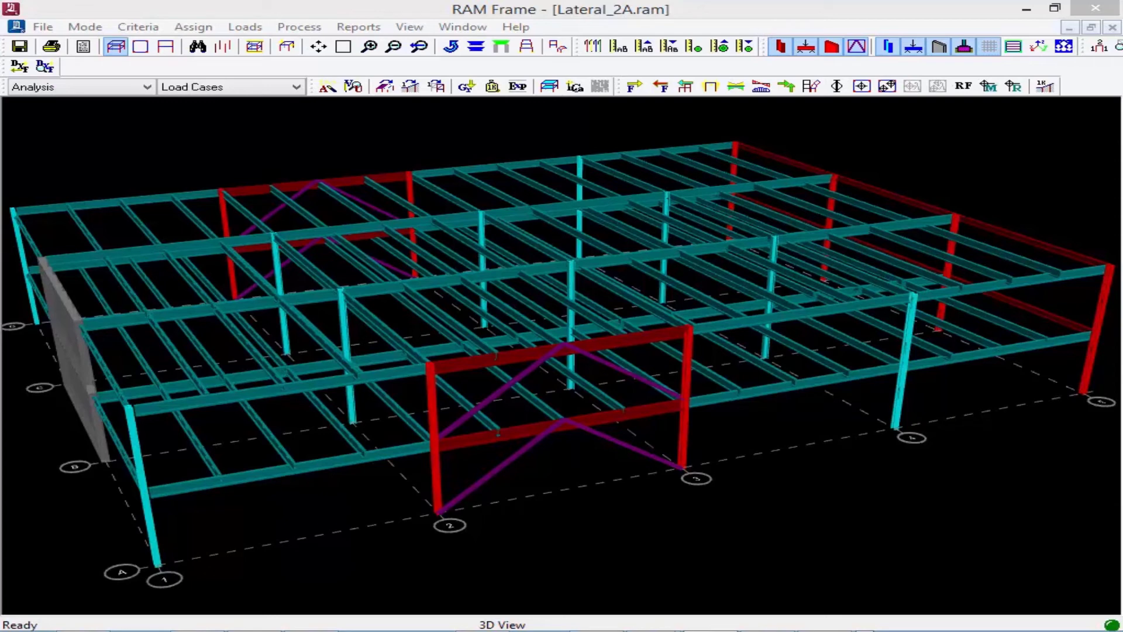
pyautogui.click(648, 12)
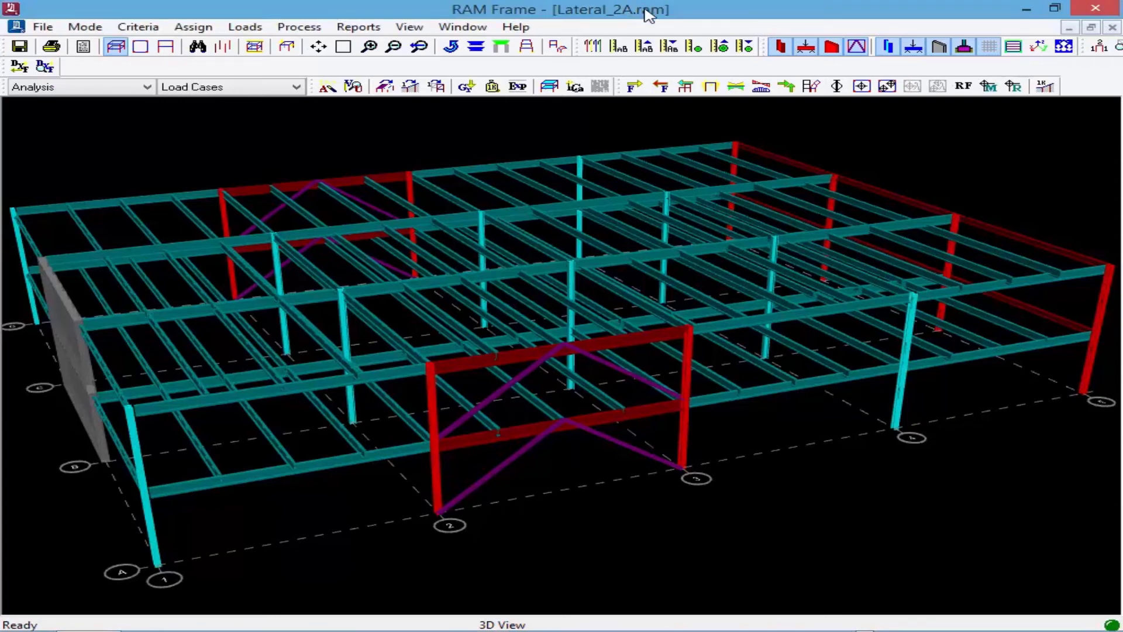
pyautogui.click(690, 88)
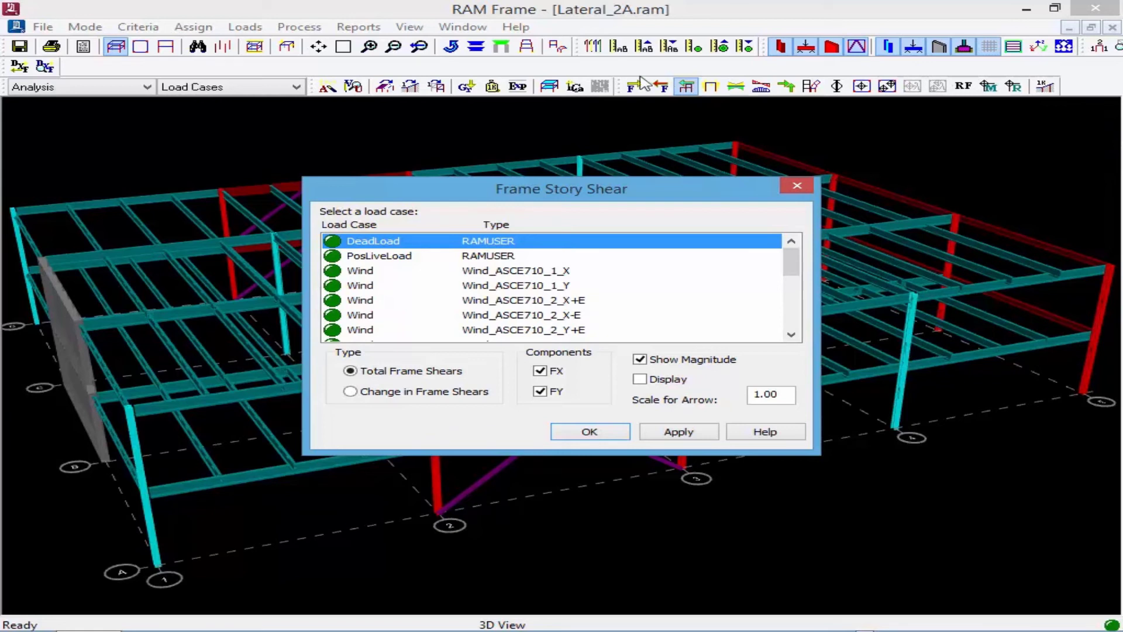
pyautogui.click(492, 271)
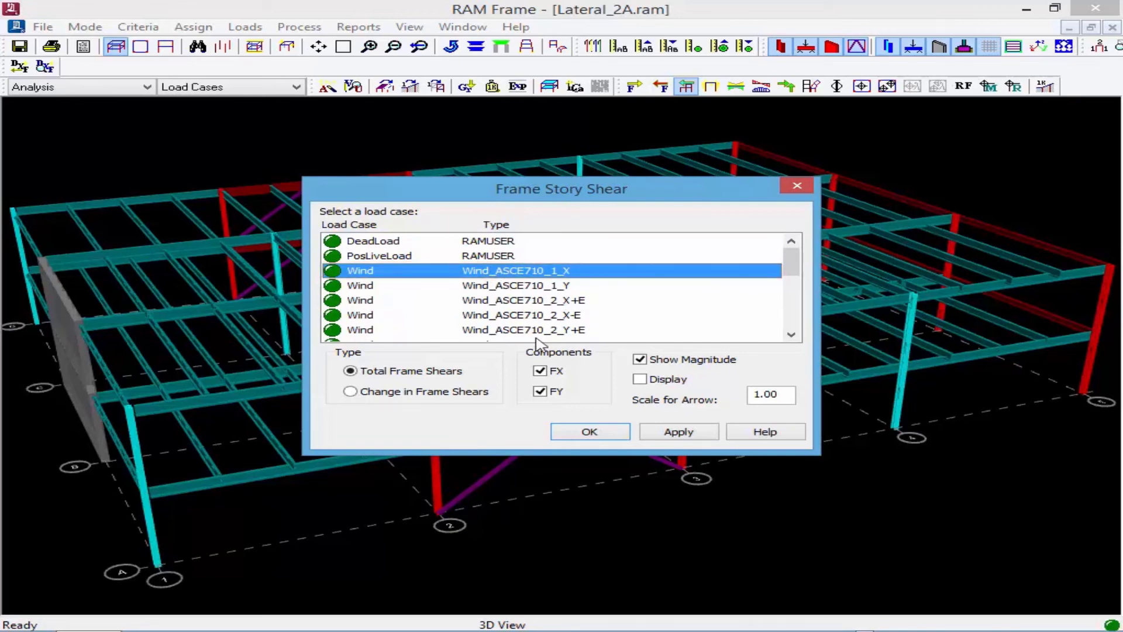
pyautogui.click(654, 382)
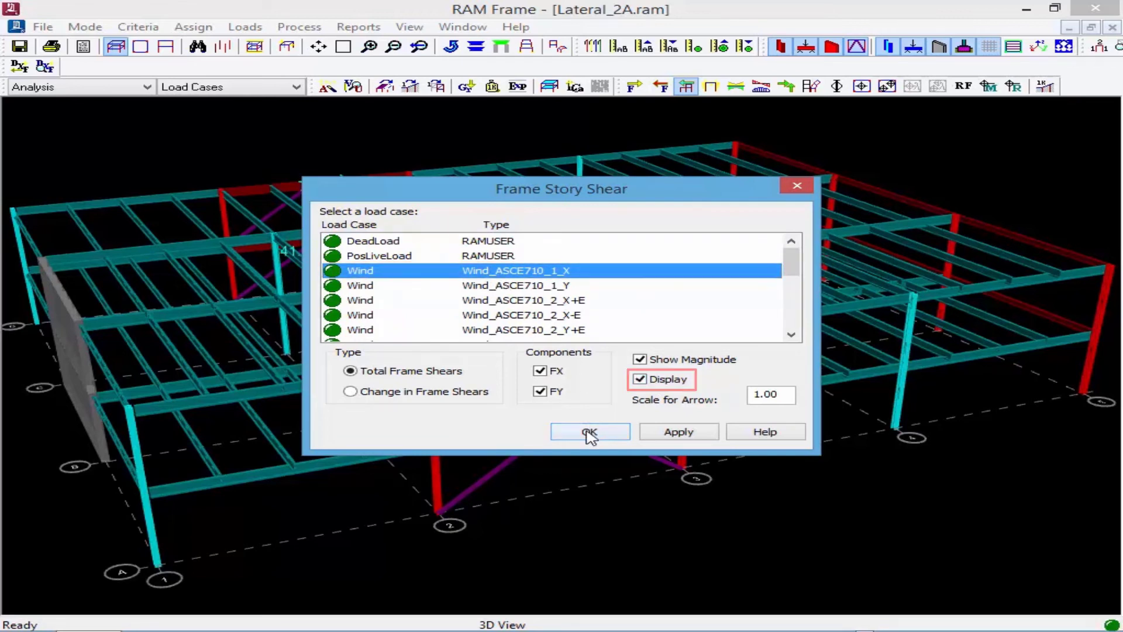
pyautogui.click(673, 432)
pyautogui.moveTo(579, 209); pyautogui.dragTo(935, 333)
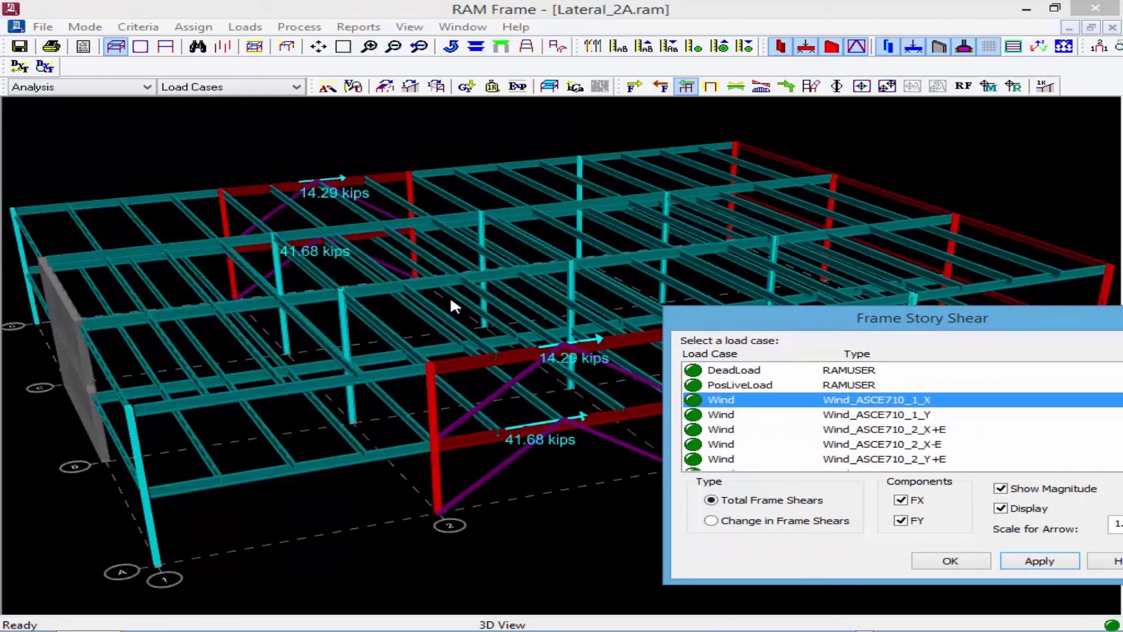
pyautogui.click(786, 415)
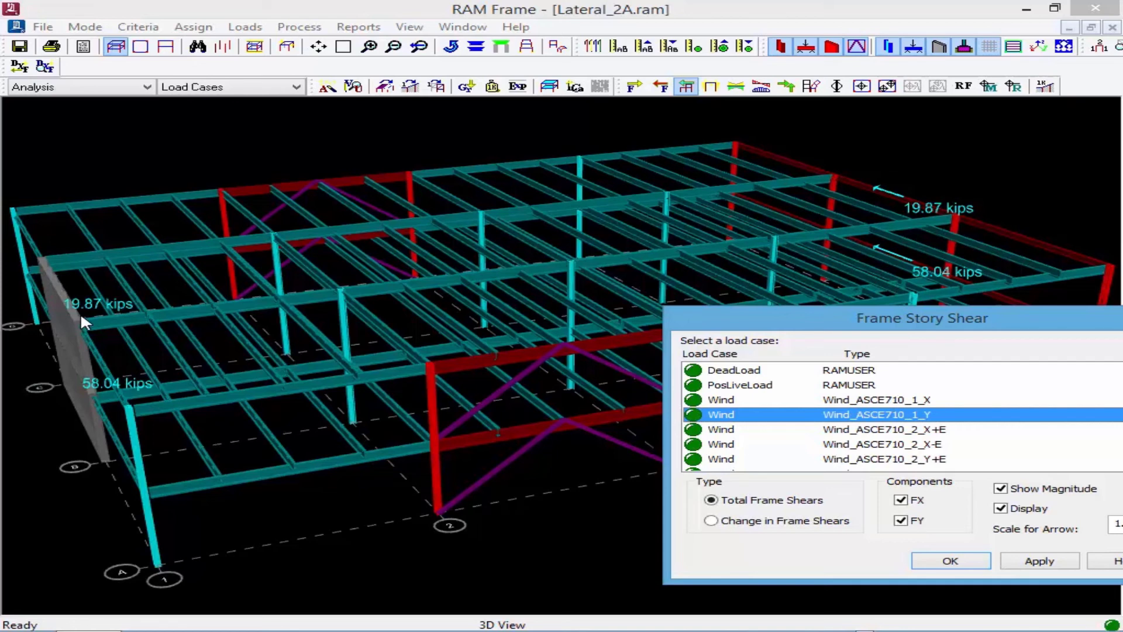
pyautogui.moveTo(802, 318); pyautogui.dragTo(330, 188)
pyautogui.click(468, 426)
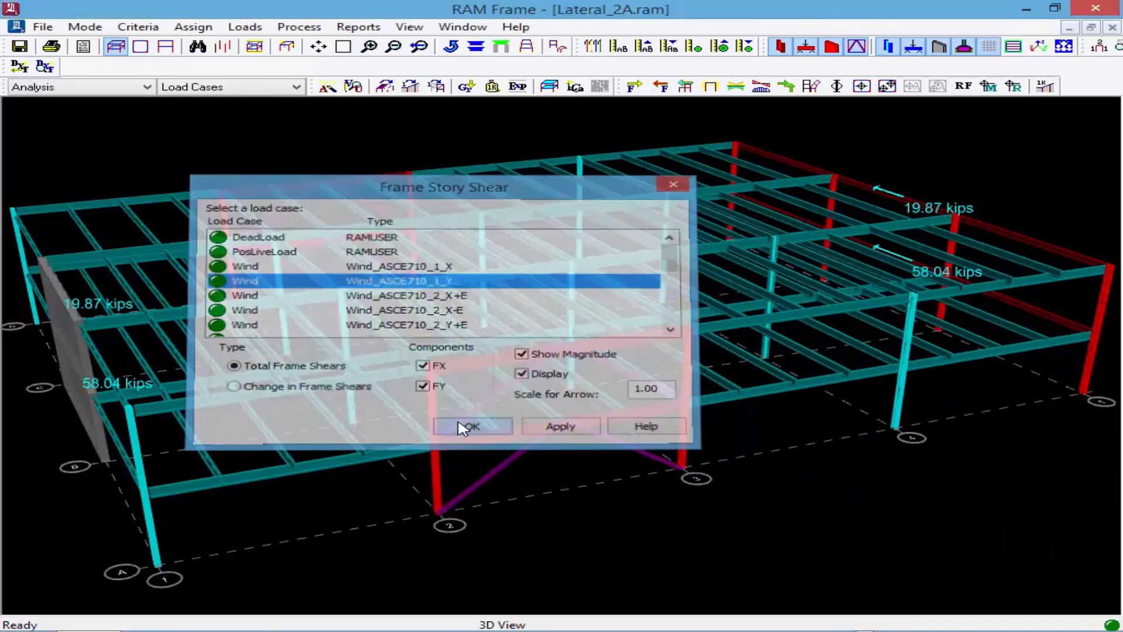
pyautogui.click(557, 46)
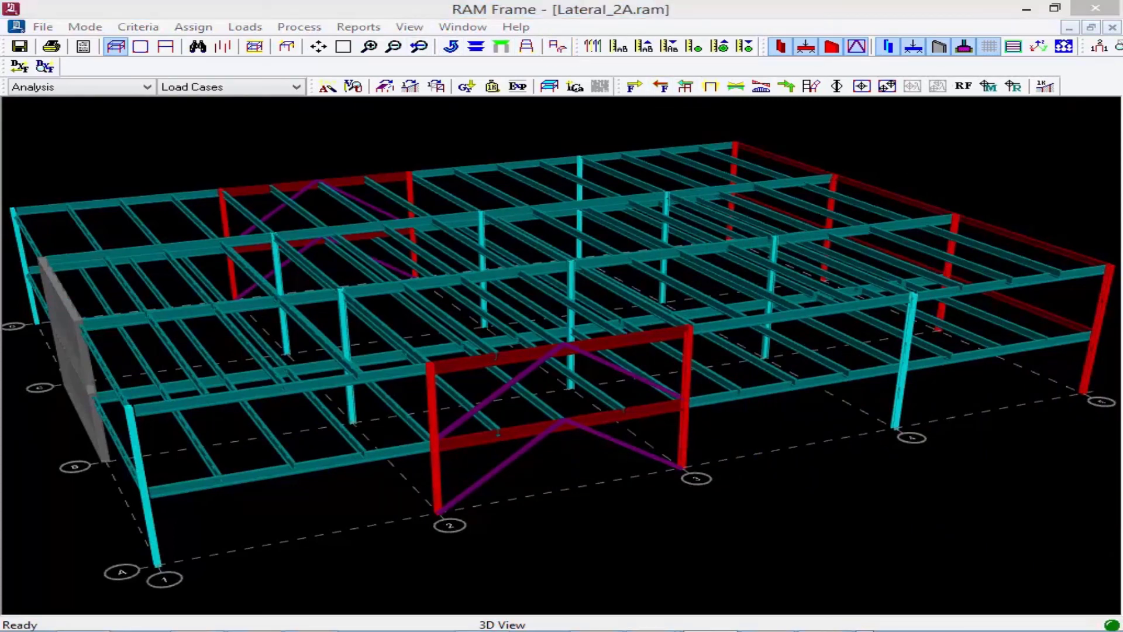
pyautogui.click(213, 147)
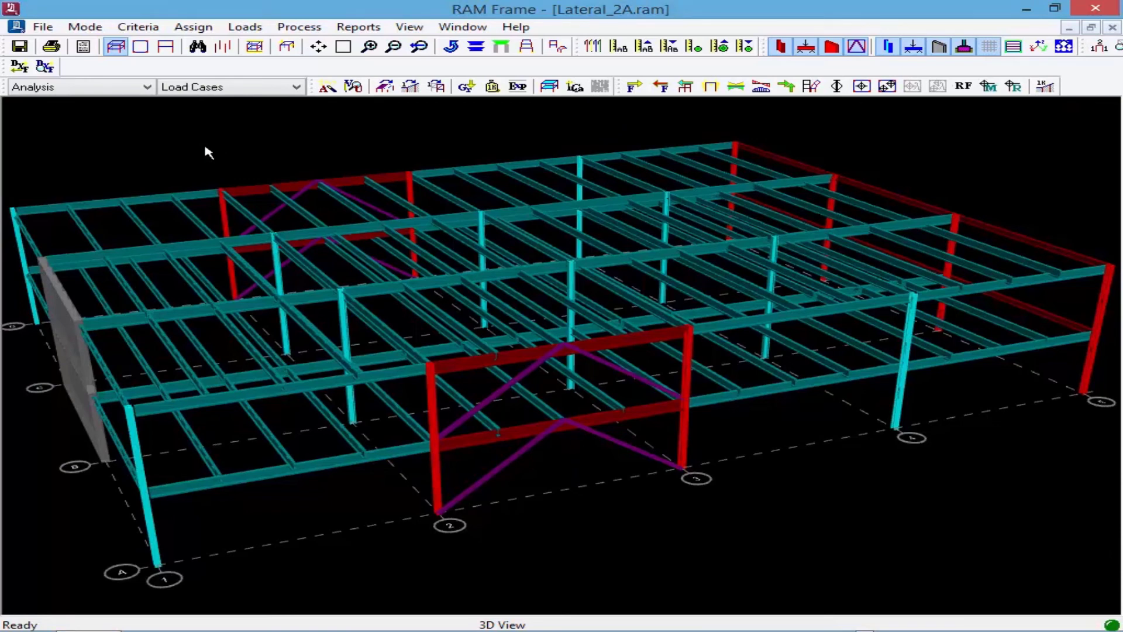
pyautogui.click(358, 28)
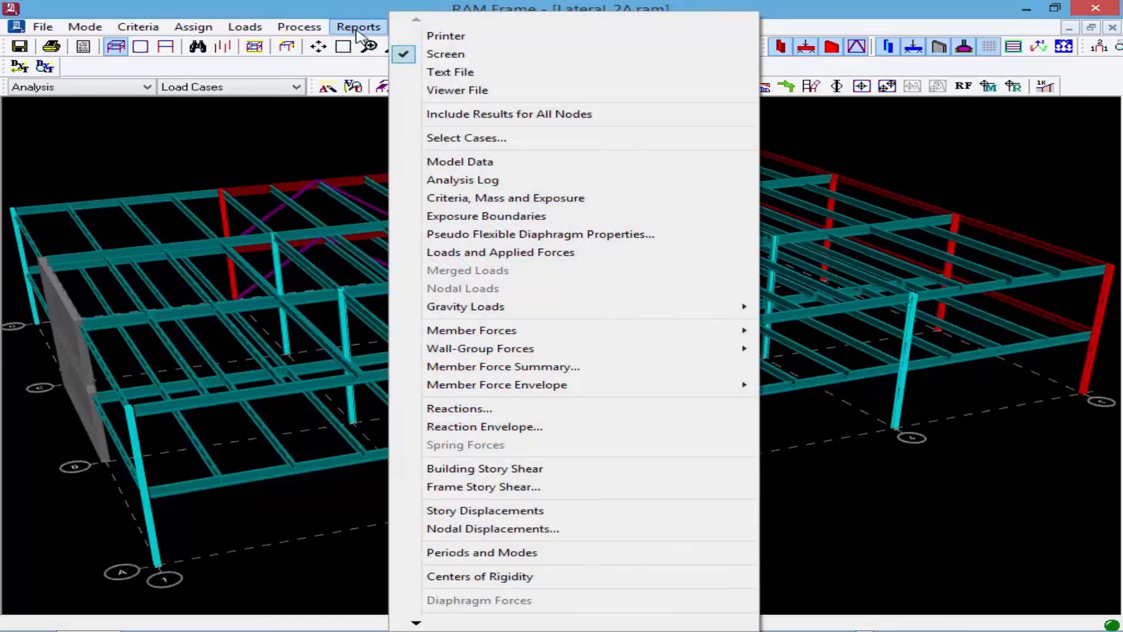
pyautogui.click(525, 529)
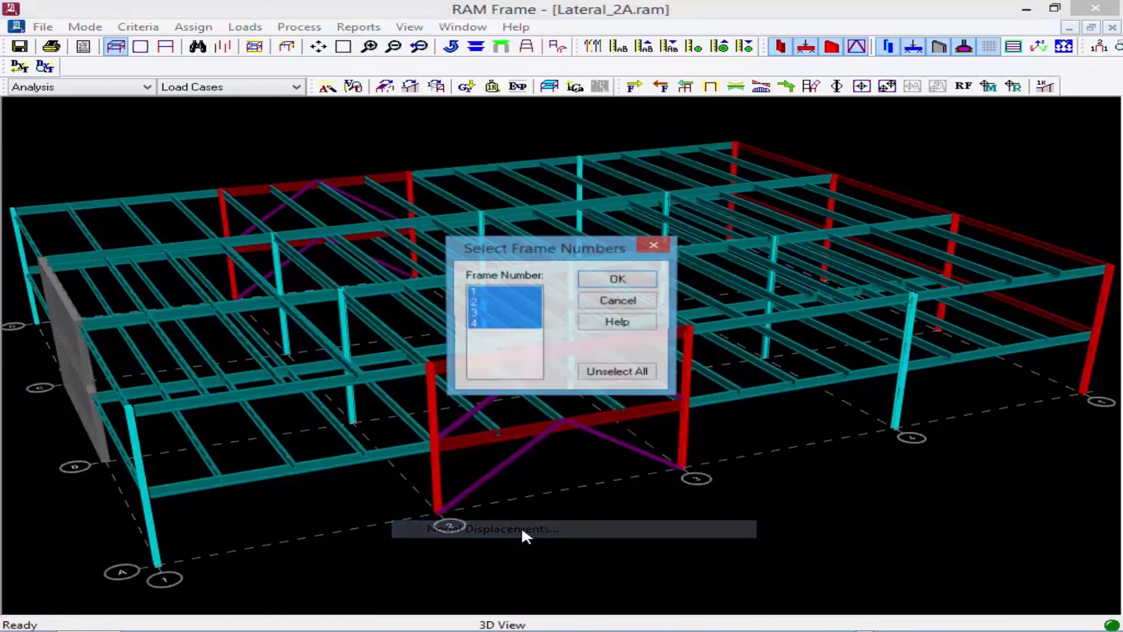
pyautogui.click(612, 283)
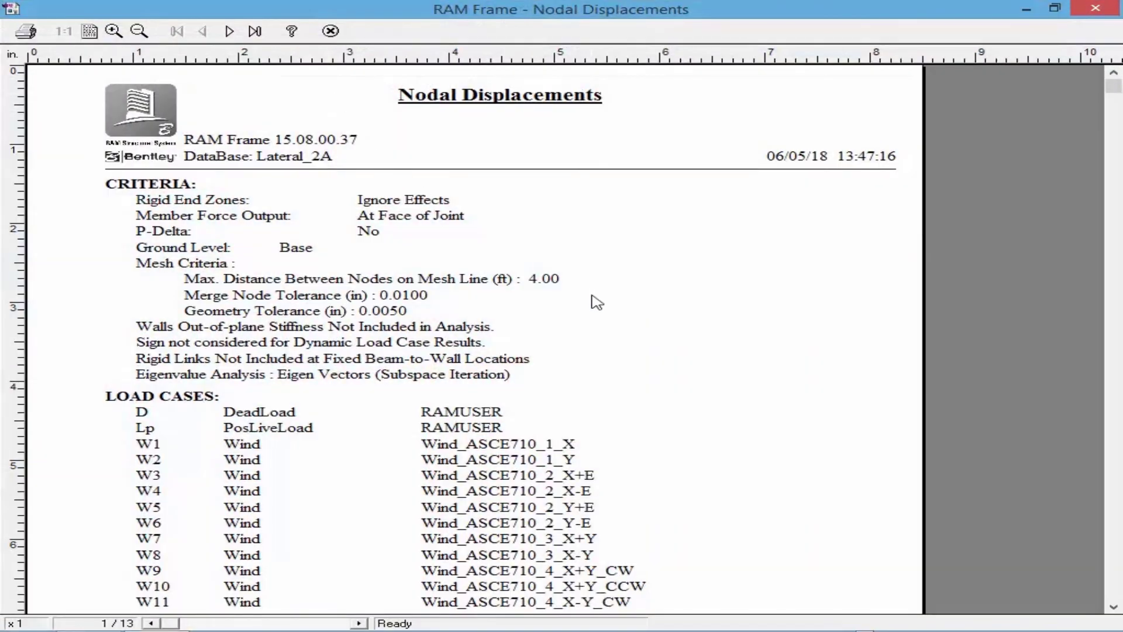
pyautogui.click(594, 310)
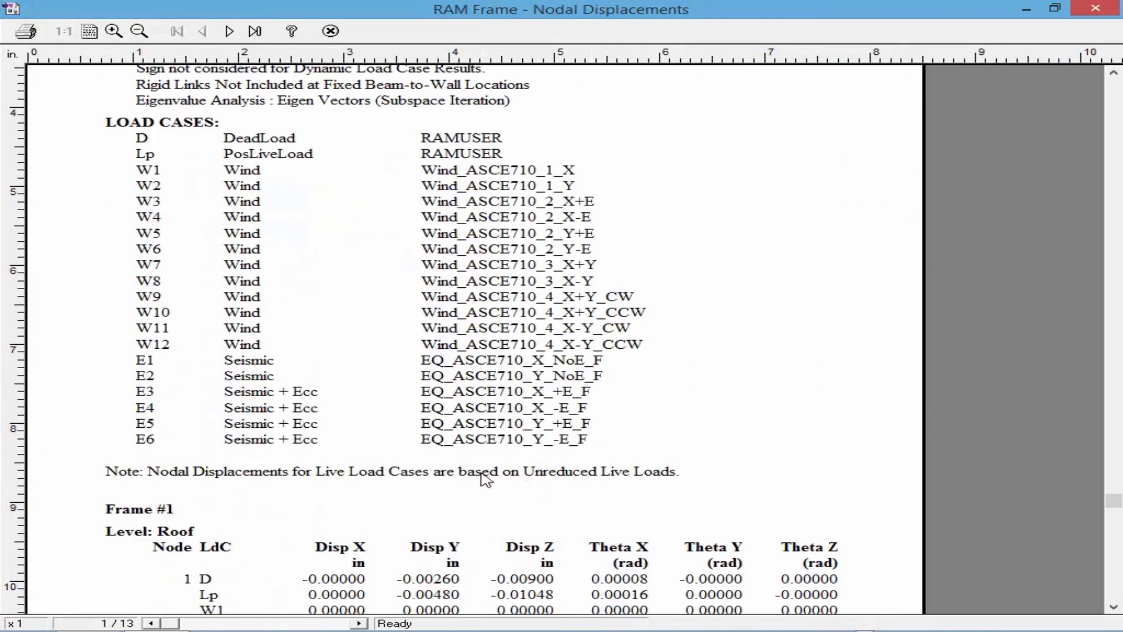
pyautogui.scroll(-1, 483, 475)
pyautogui.click(359, 624)
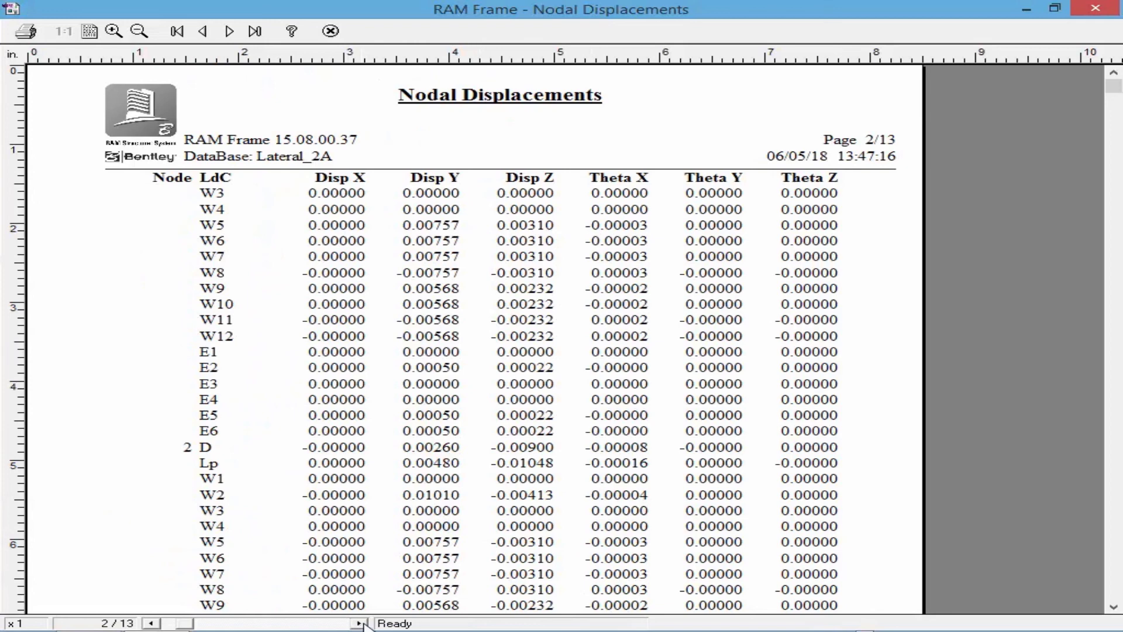
pyautogui.click(360, 624)
pyautogui.click(359, 624)
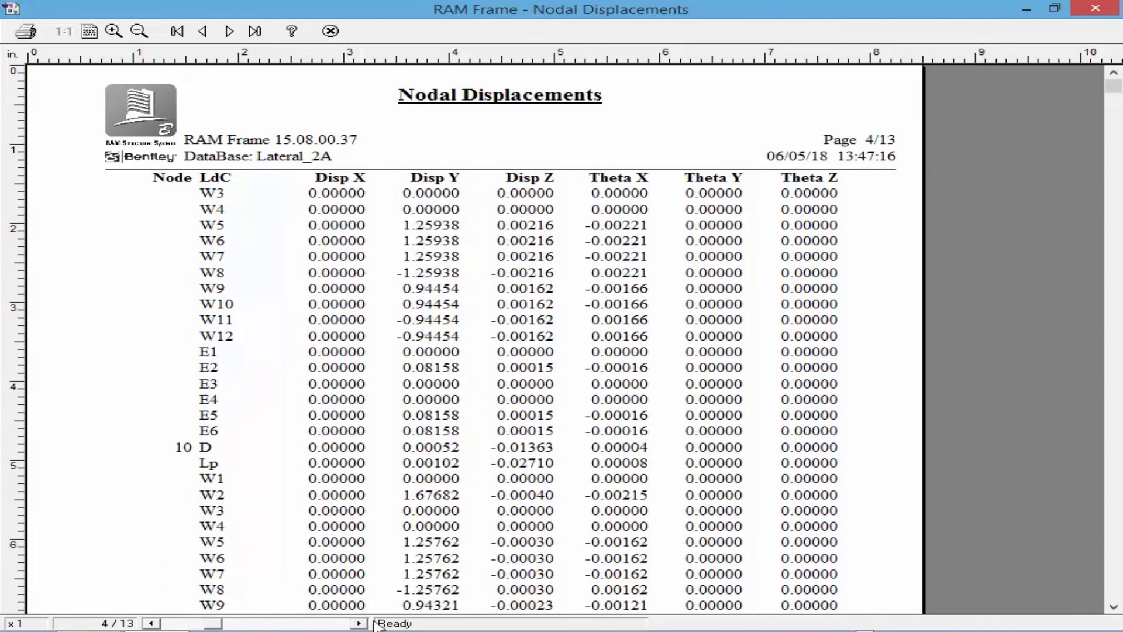
pyautogui.click(359, 624)
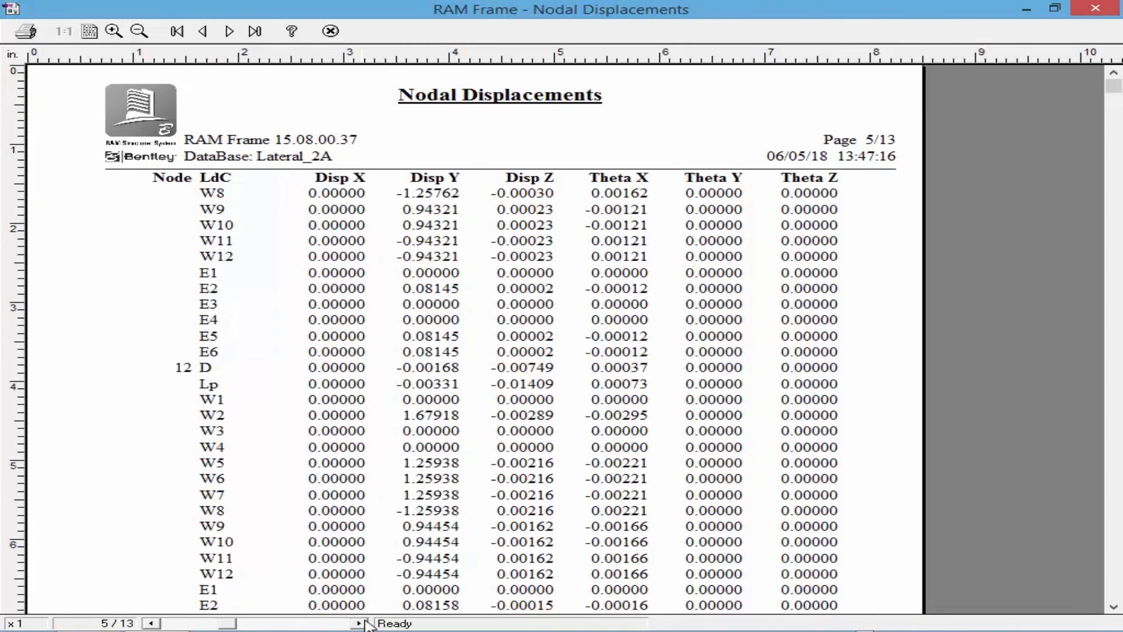
pyautogui.click(331, 31)
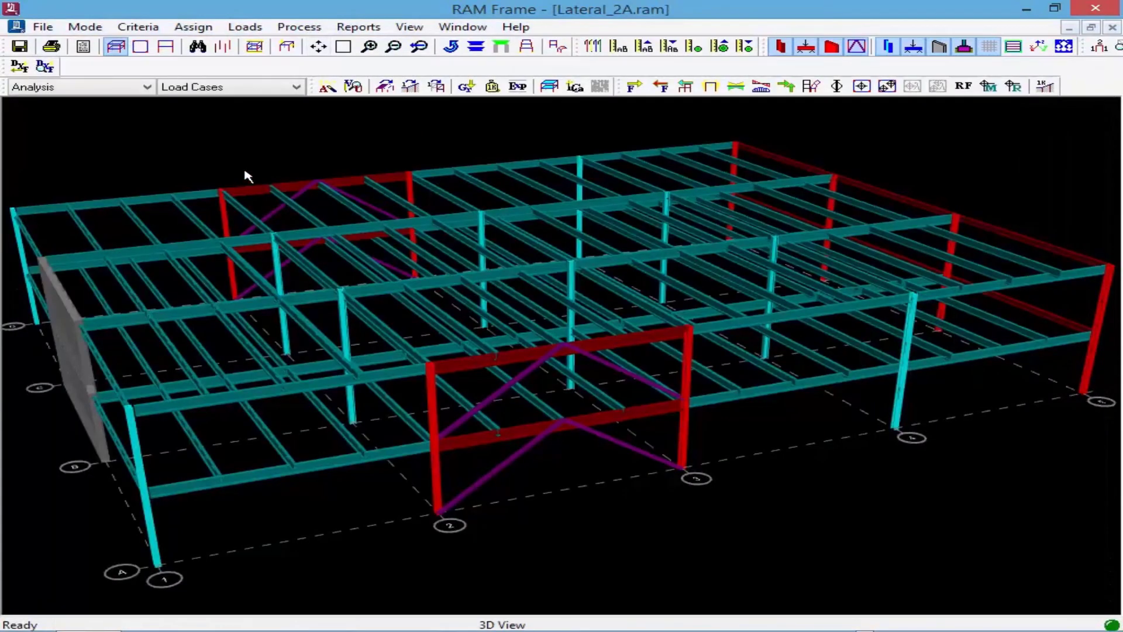